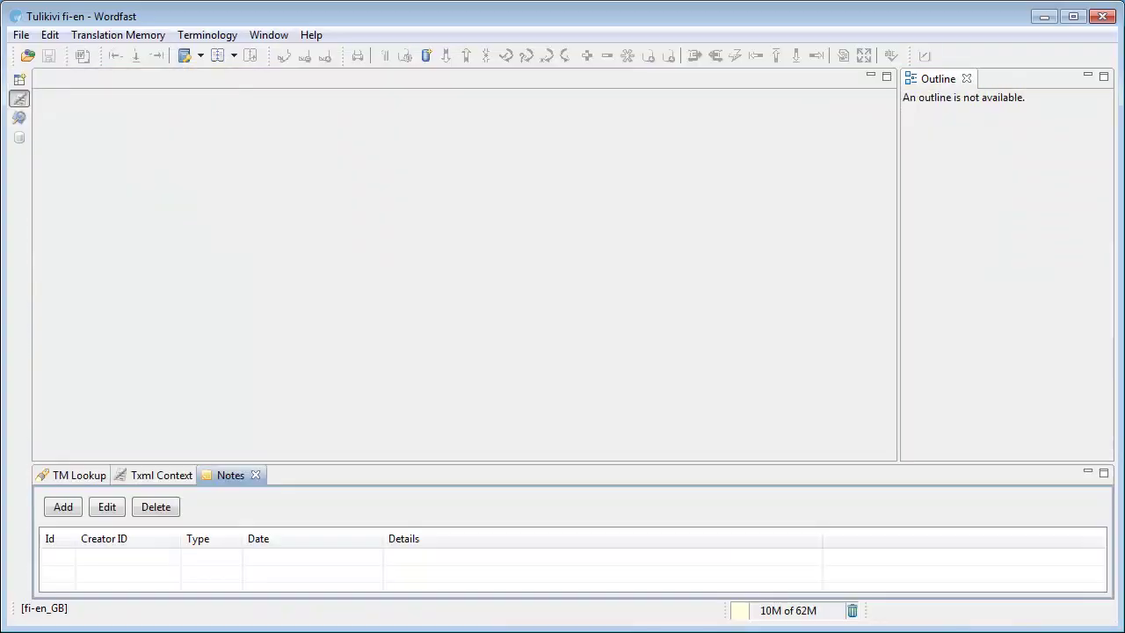
Open yritysesittely_2010_fi.pptx from the WFP_PPT folder and save the resulting TXML file with its first segment opened.
left_click(20, 37)
left_click(50, 94)
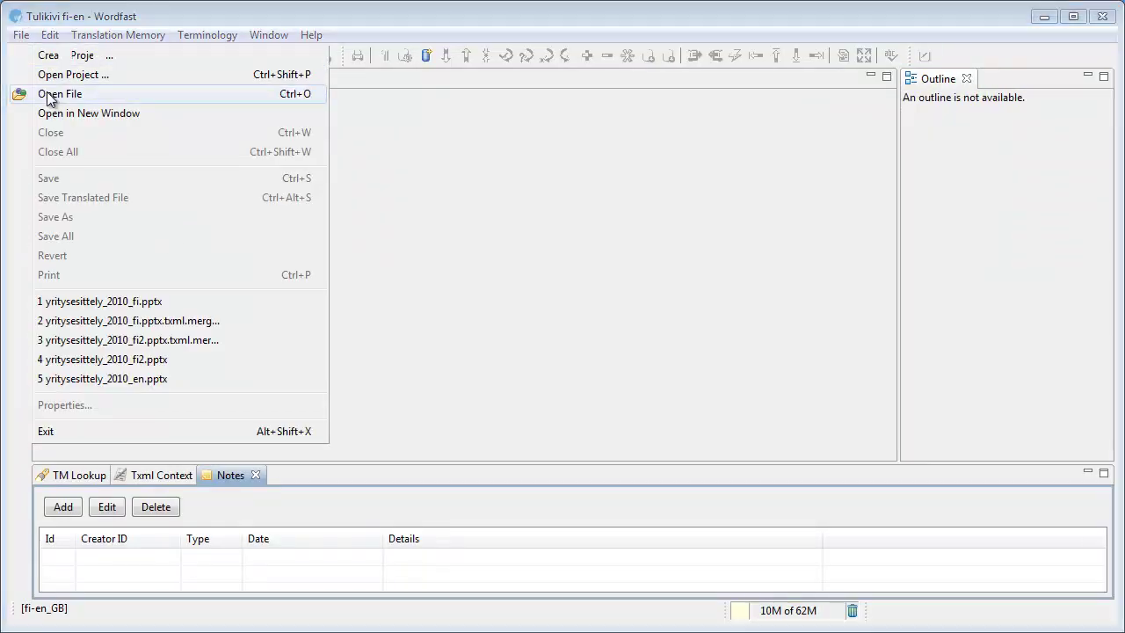
left_click(211, 167)
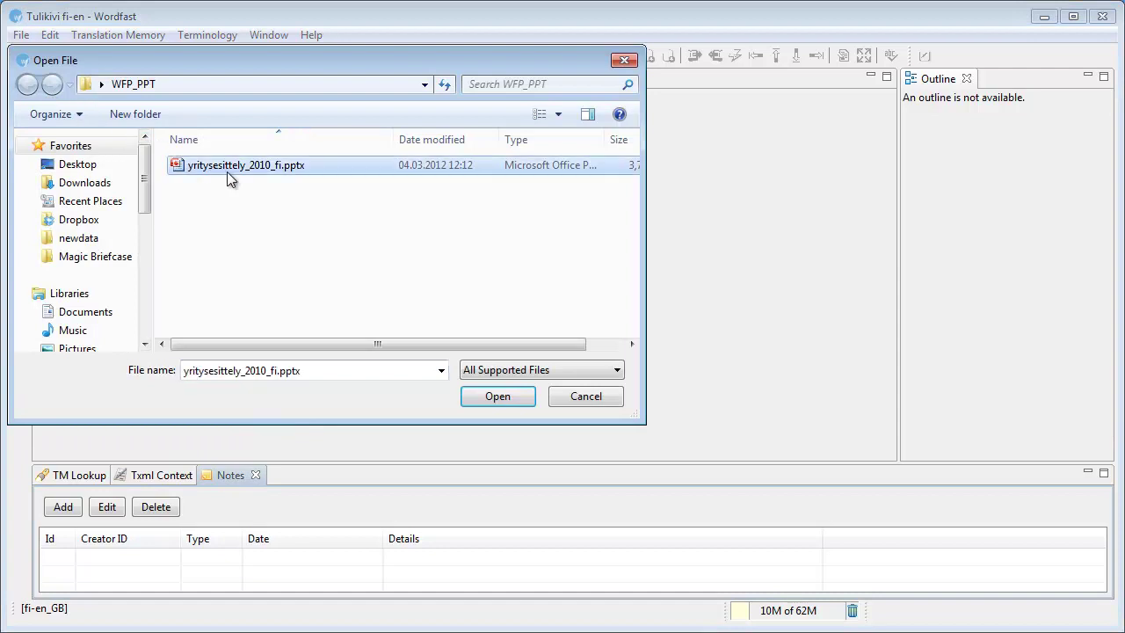
left_click(479, 397)
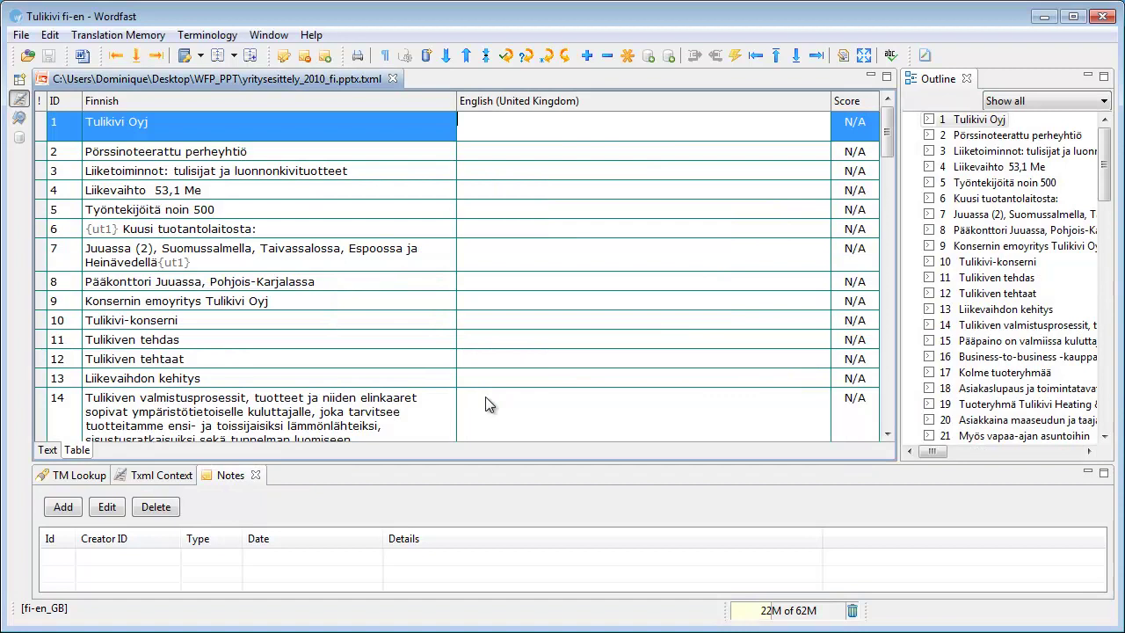
left_click(481, 128)
key("ctrl+s")
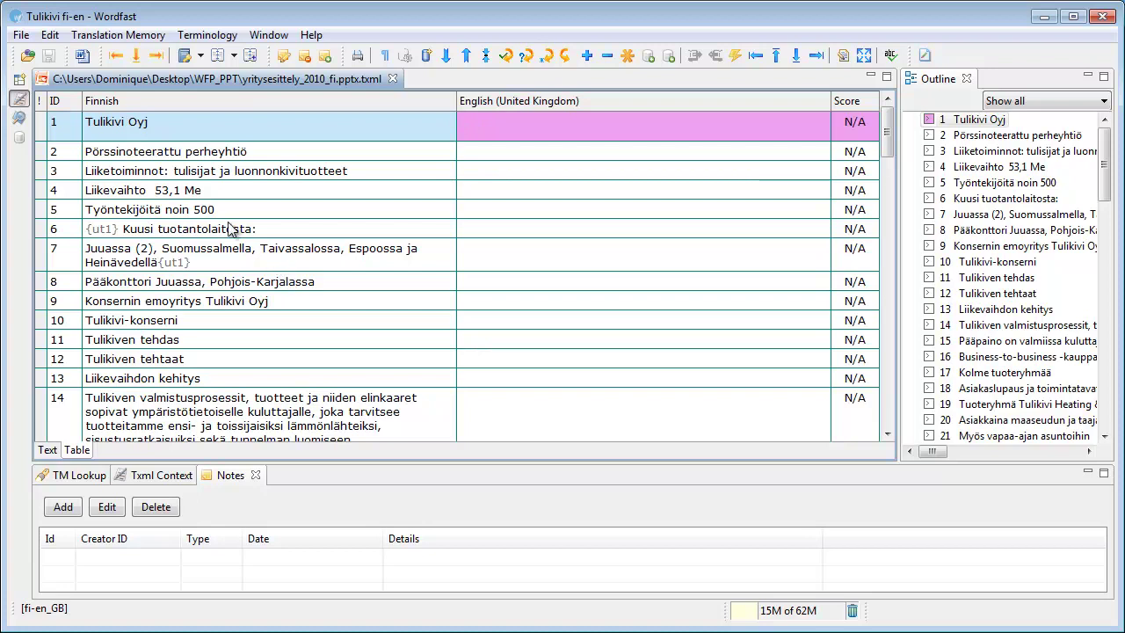
Export a bilingual review of yritysesittely_2010_fi.pptx.txml after adding the WFP_PPT folder to the review file list.
left_click(20, 117)
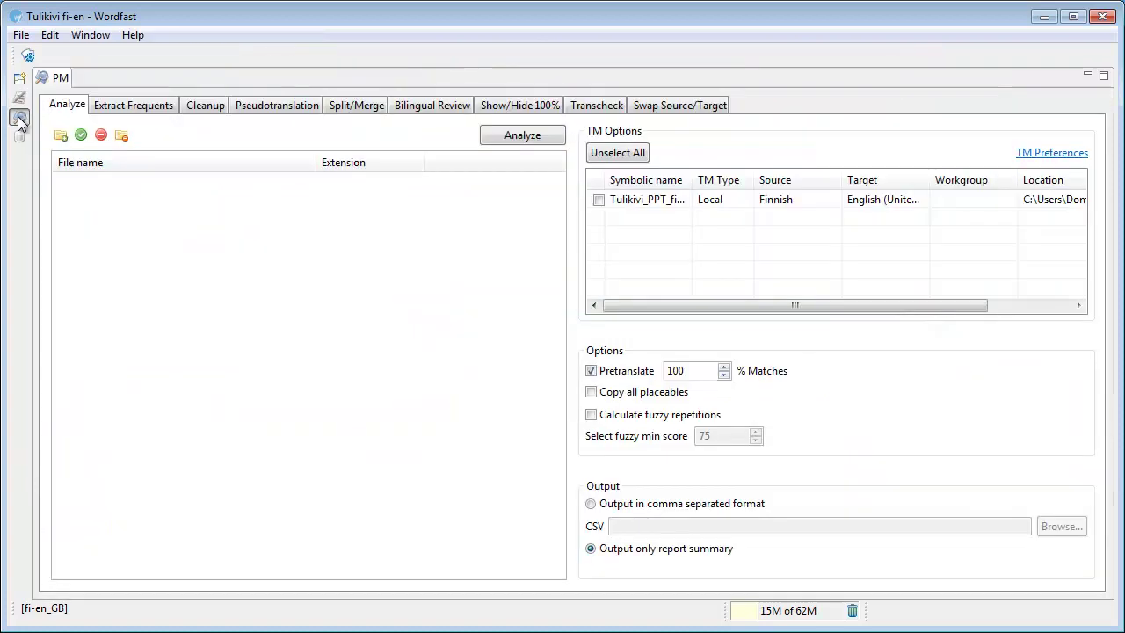
left_click(418, 105)
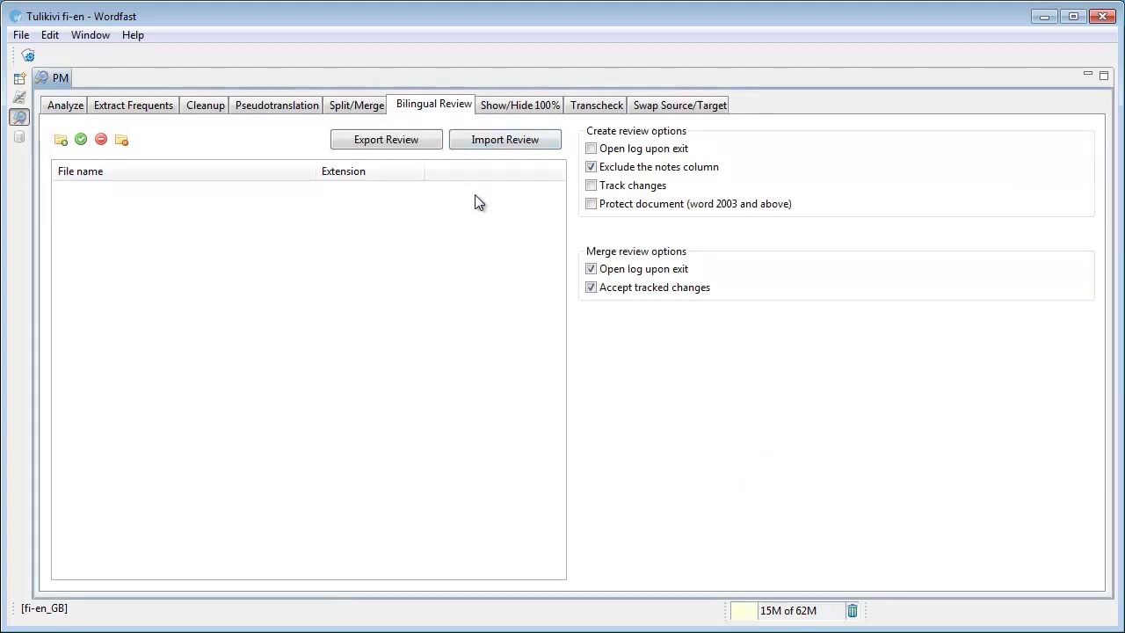
left_click(61, 140)
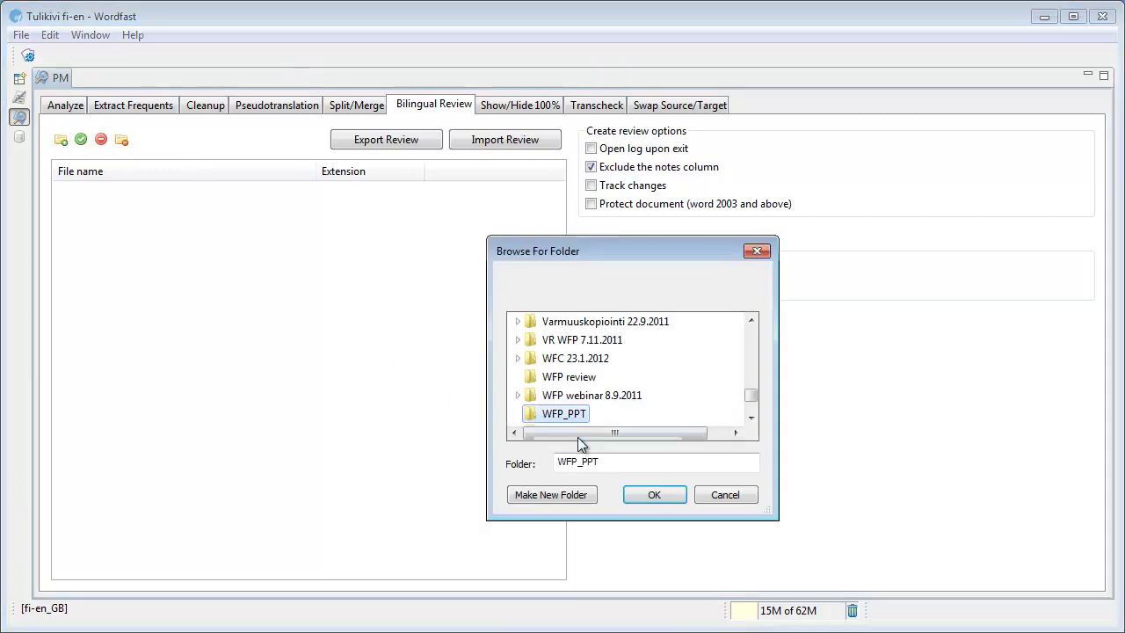
left_click(655, 495)
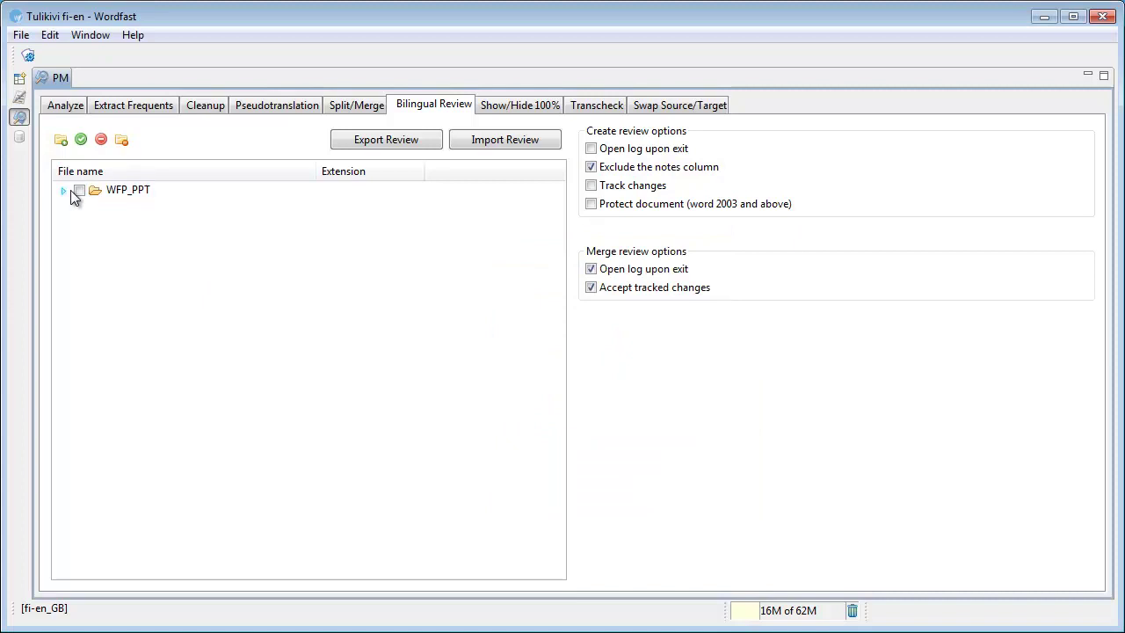
left_click(64, 190)
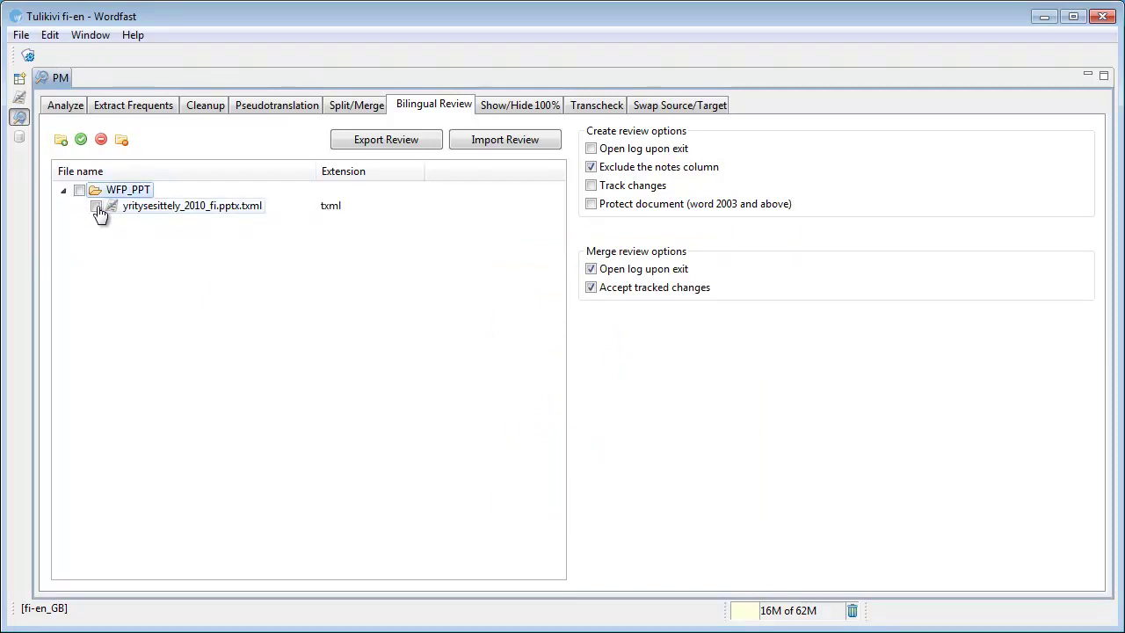
left_click(384, 141)
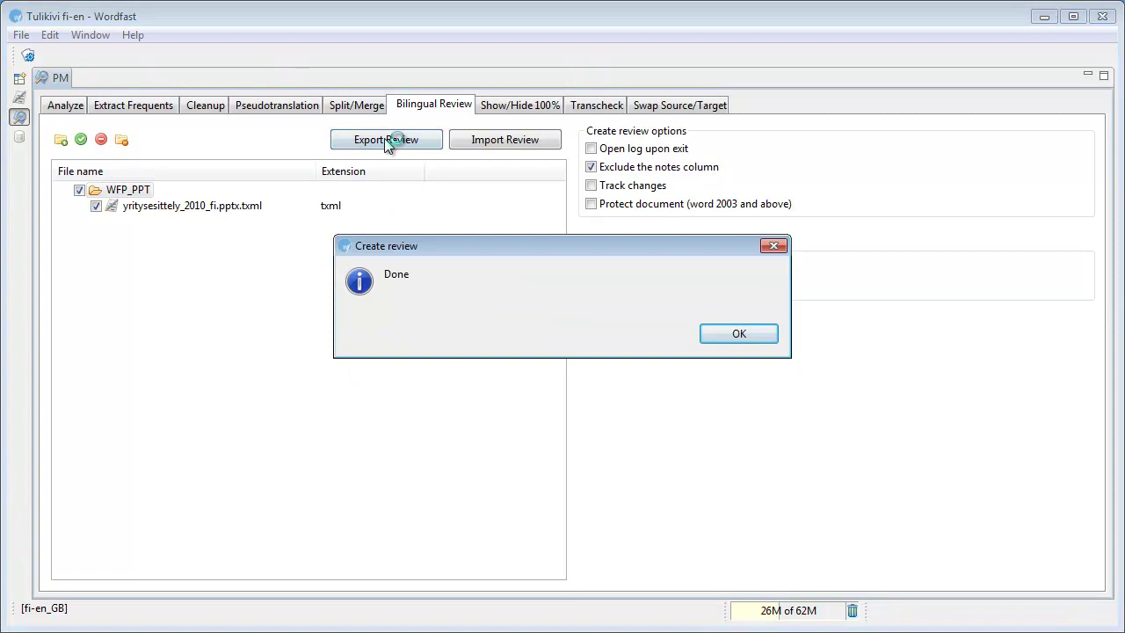
left_click(738, 334)
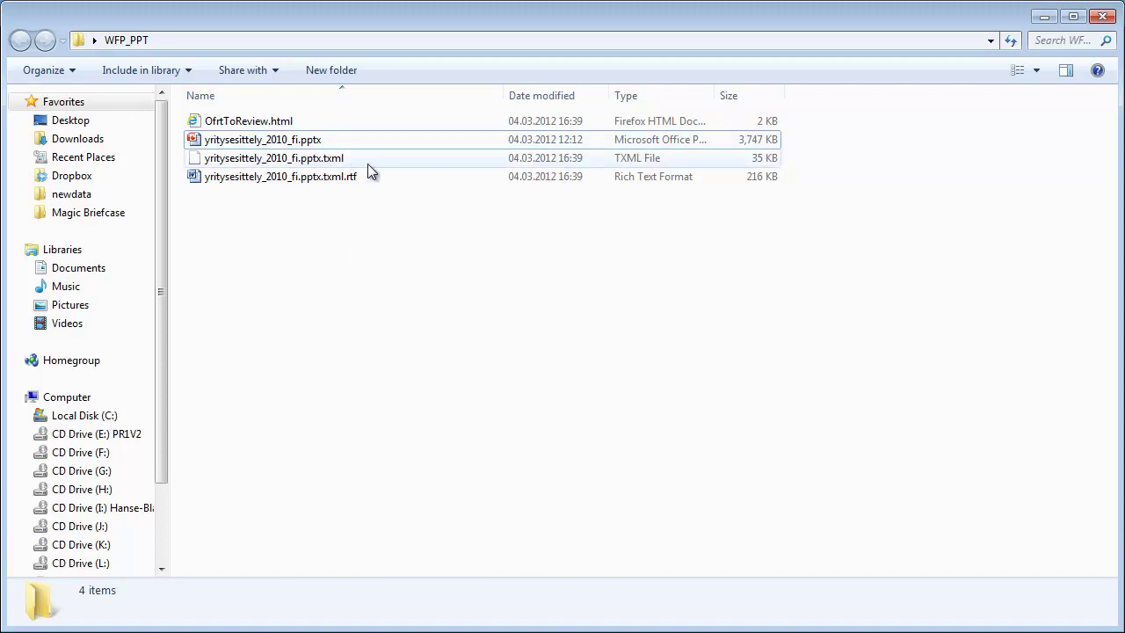
Open the exported yritysesittely_2010_fi.pptx.txml.rtf from the WFP_PPT folder in Word and go to its segment table.
left_click(315, 180)
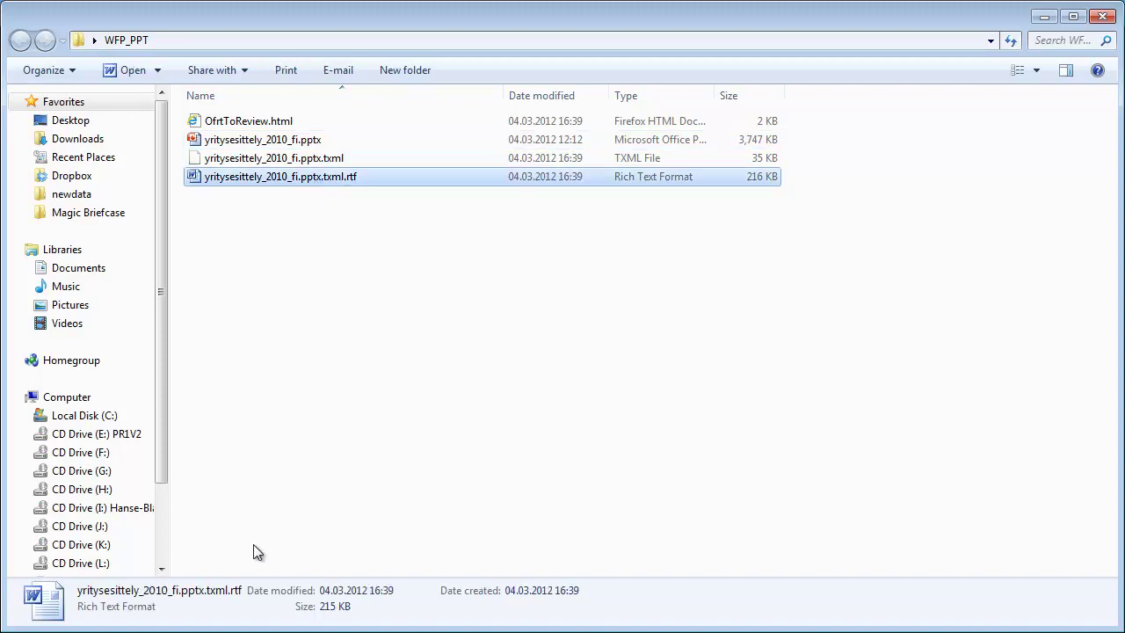
double_click(325, 182)
middle_click(723, 226)
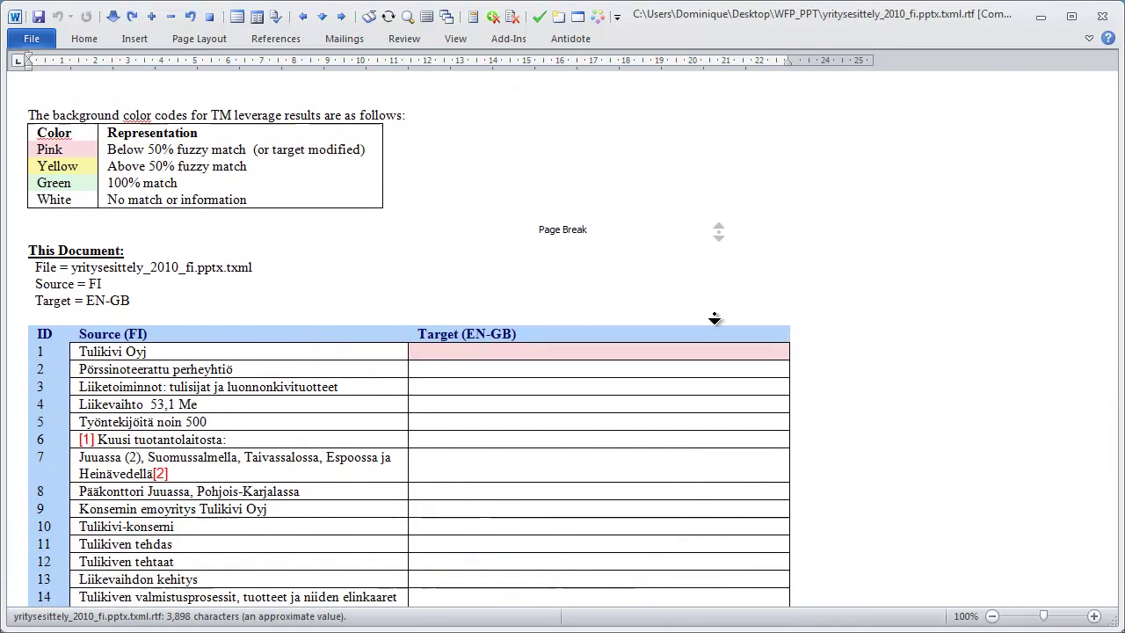
left_click(714, 315)
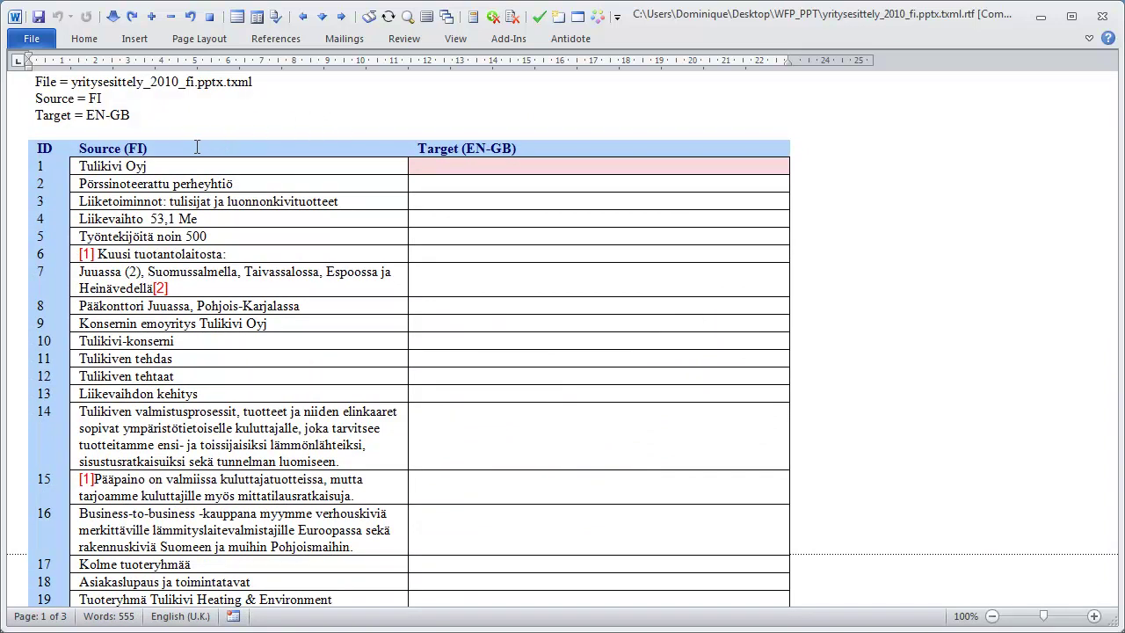
Delete the whole Target (EN-GB) column from the review table.
left_click(521, 138)
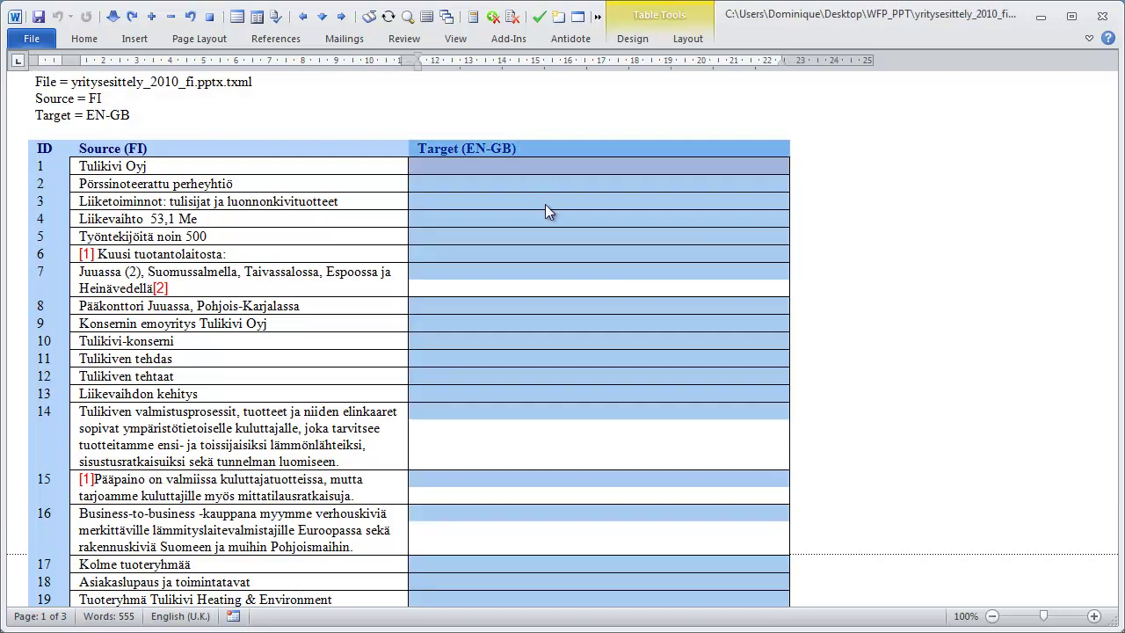
right_click(545, 211)
left_click(595, 318)
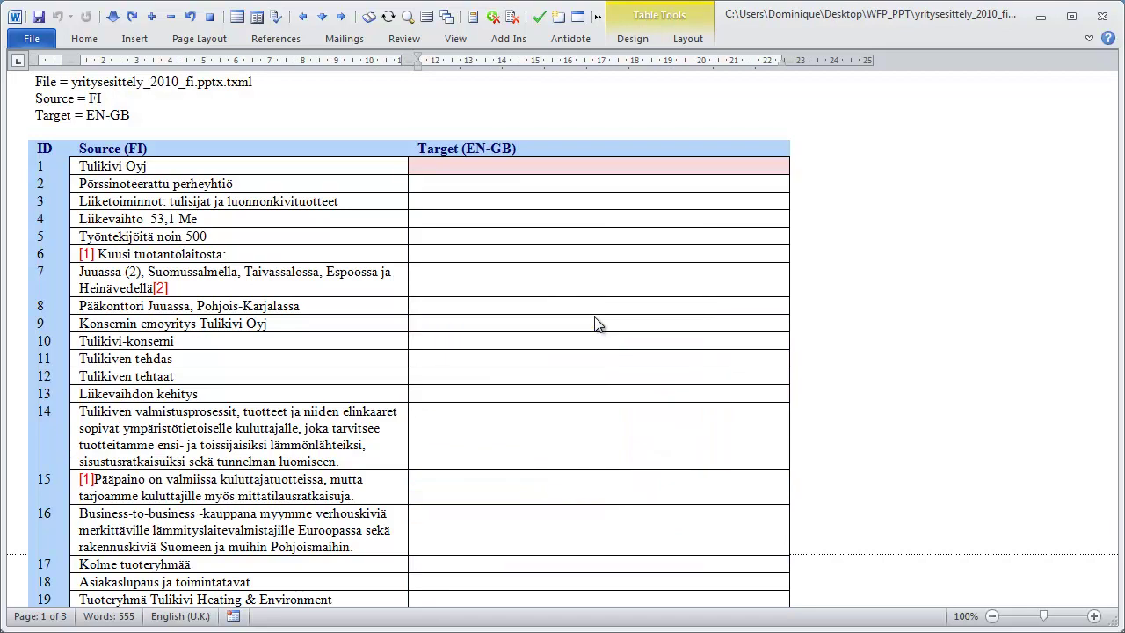
Copy the Source (FI) column of the review table into a new blank document and return to its beginning.
left_click(255, 140)
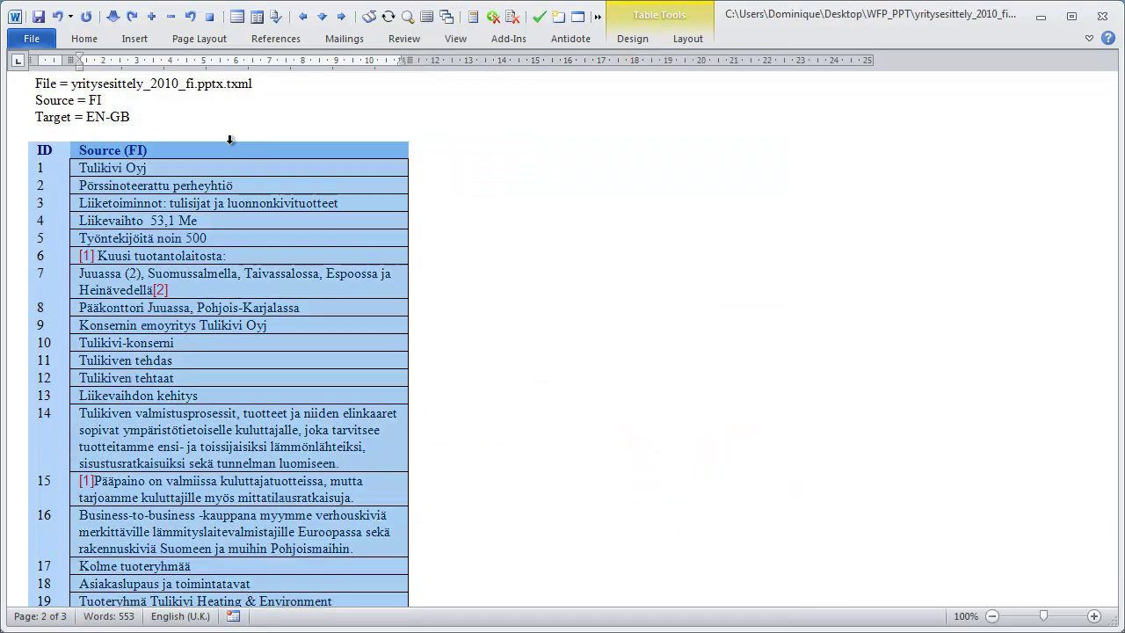
right_click(302, 199)
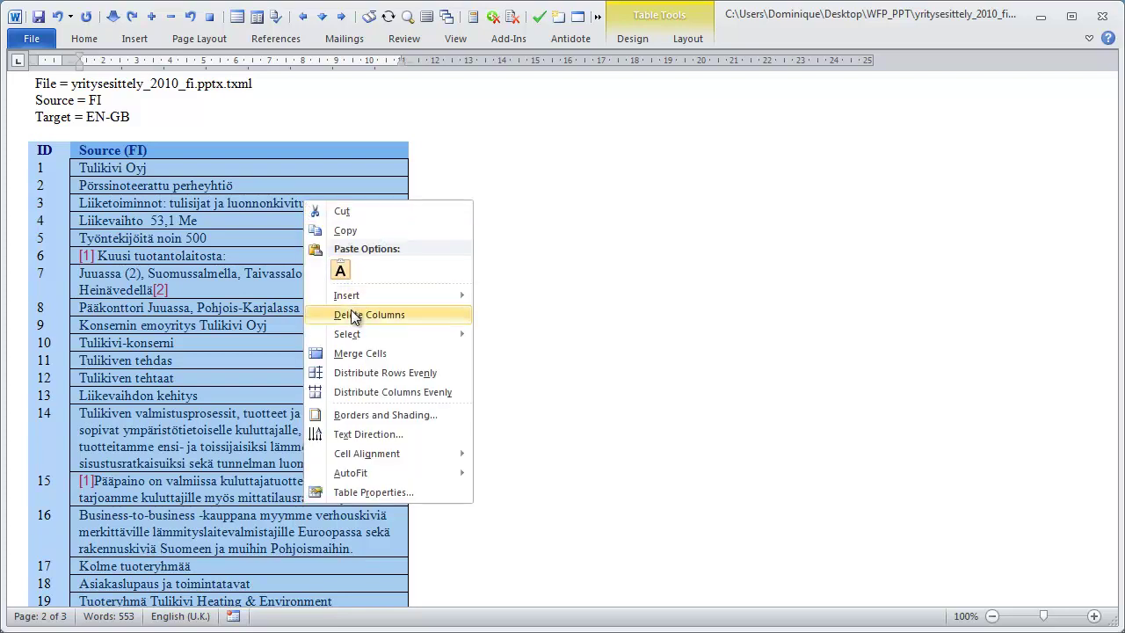
left_click(345, 231)
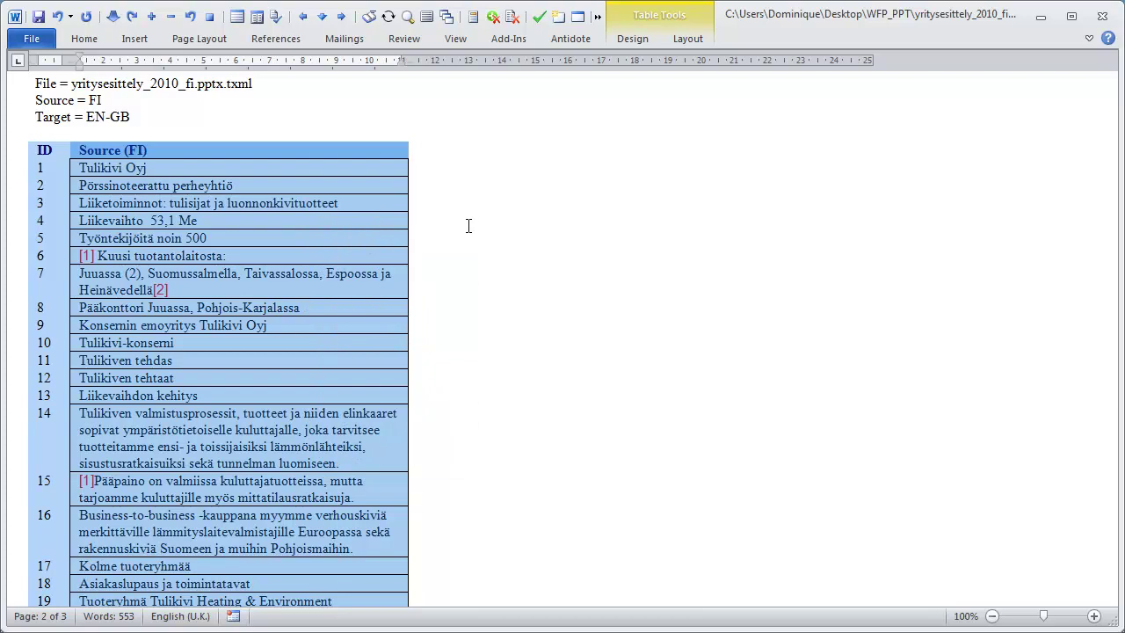
key("ctrl+n")
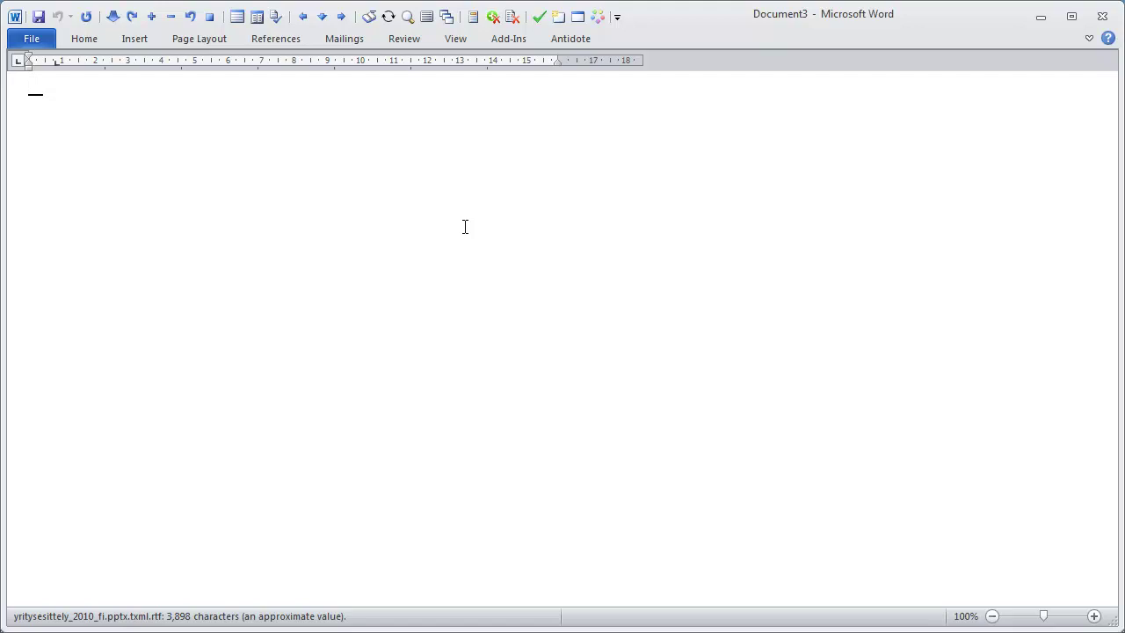
key("ctrl+v")
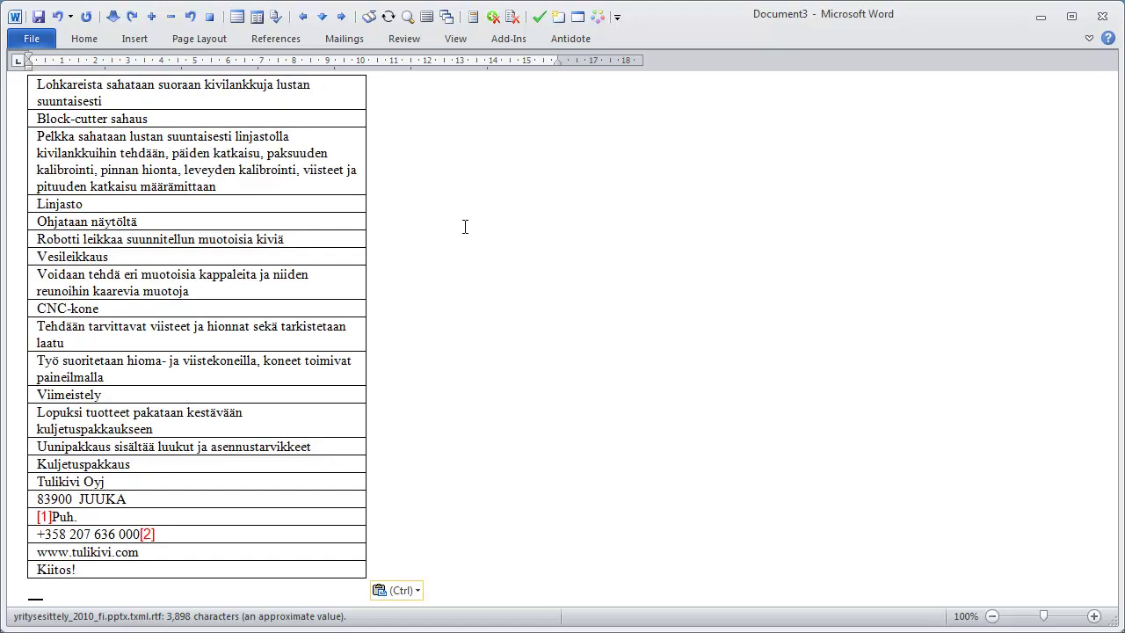
key("ctrl+Home")
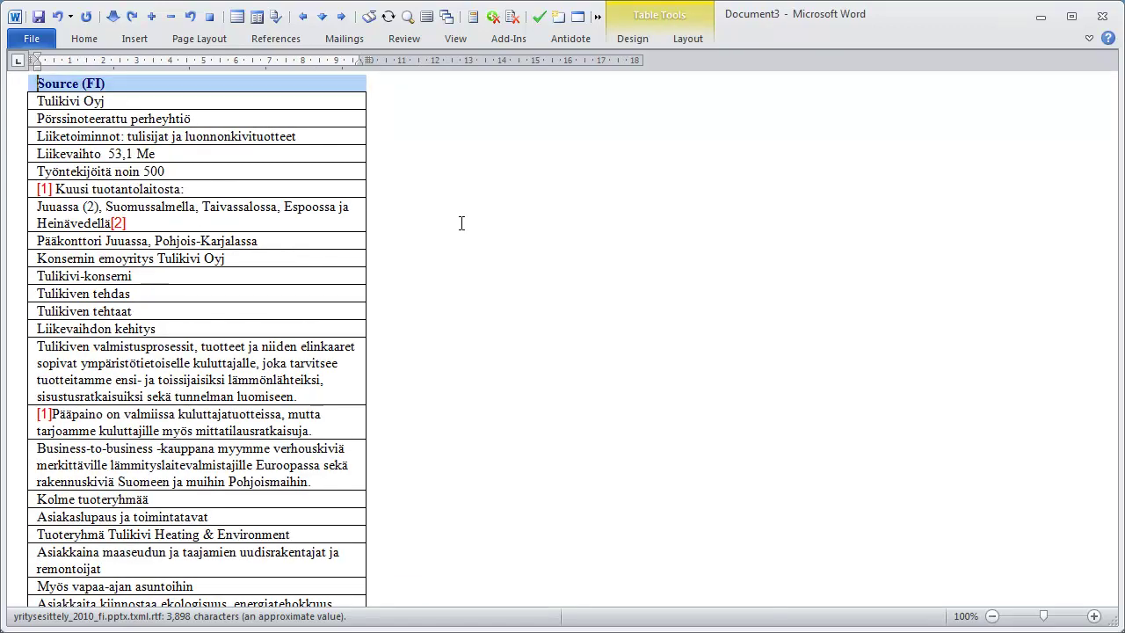
Convert the pasted source table to text separated by paragraph marks and show the formatting marks.
left_click(195, 72)
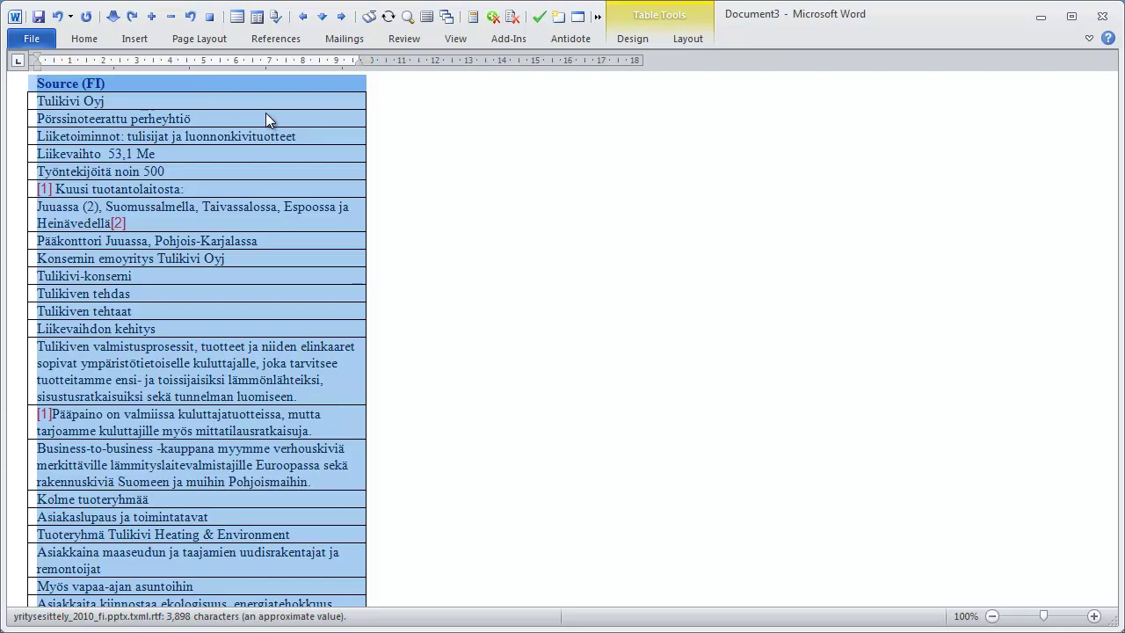
left_click(686, 39)
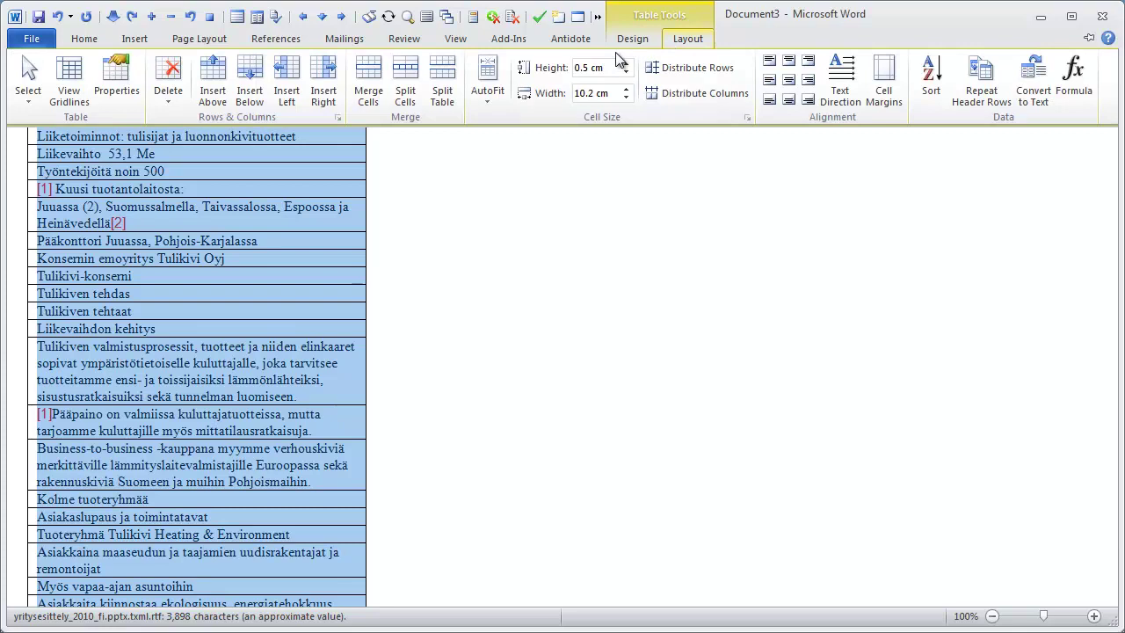
left_click(1032, 92)
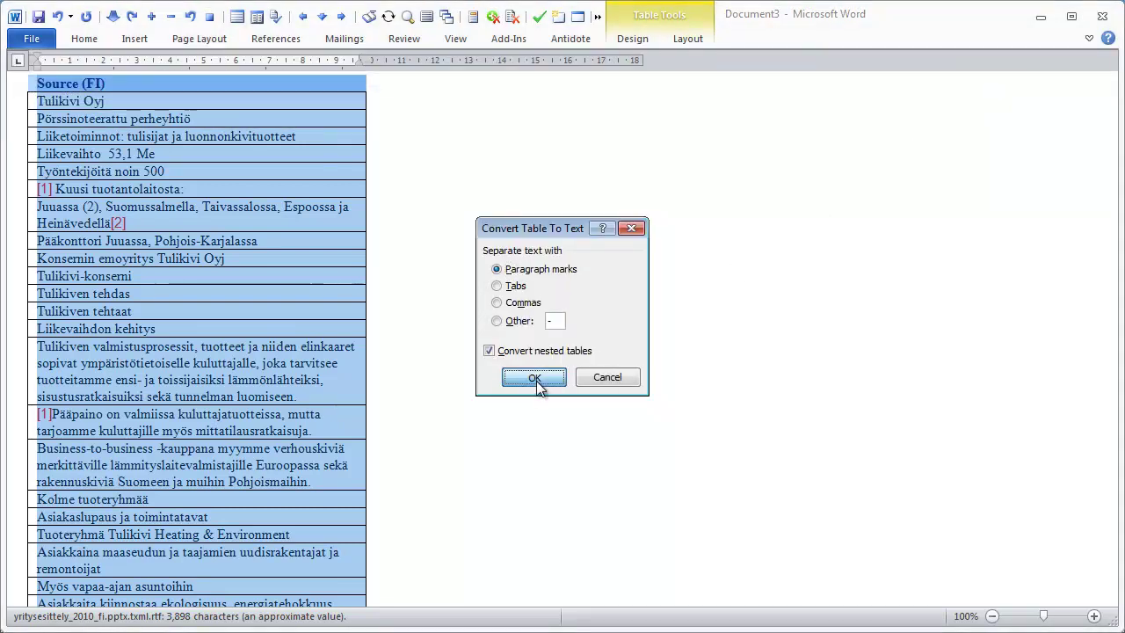
left_click(536, 379)
left_click(227, 111)
key("ctrl+shift+8")
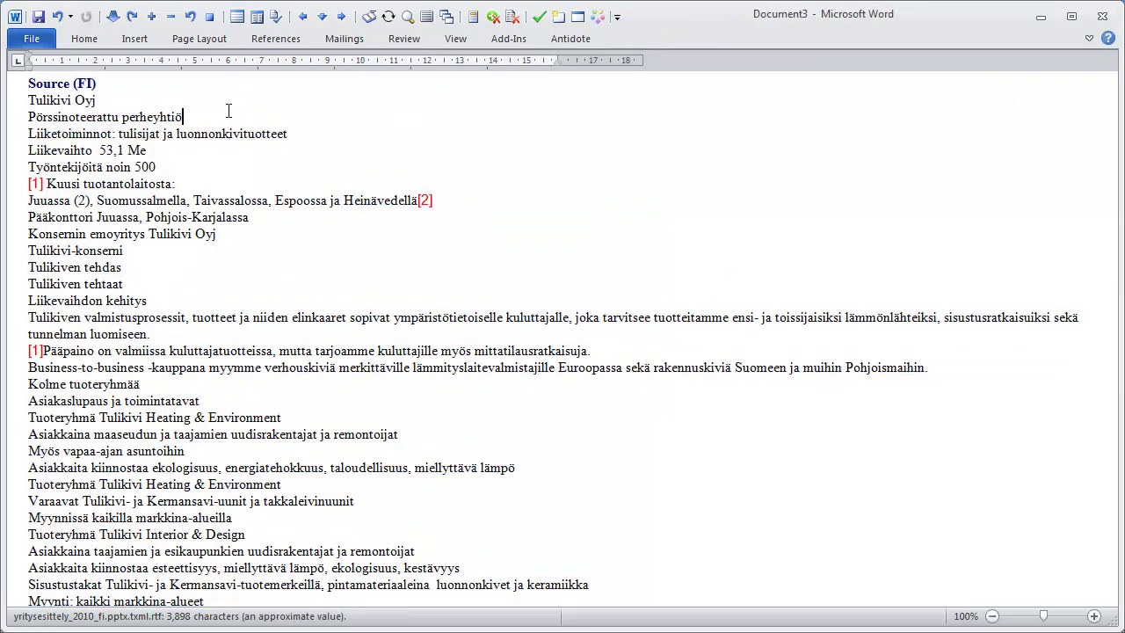
Start translating at the first "Tulikivi Oyj" line, copy the source into its target and commit the segment.
left_click(63, 100)
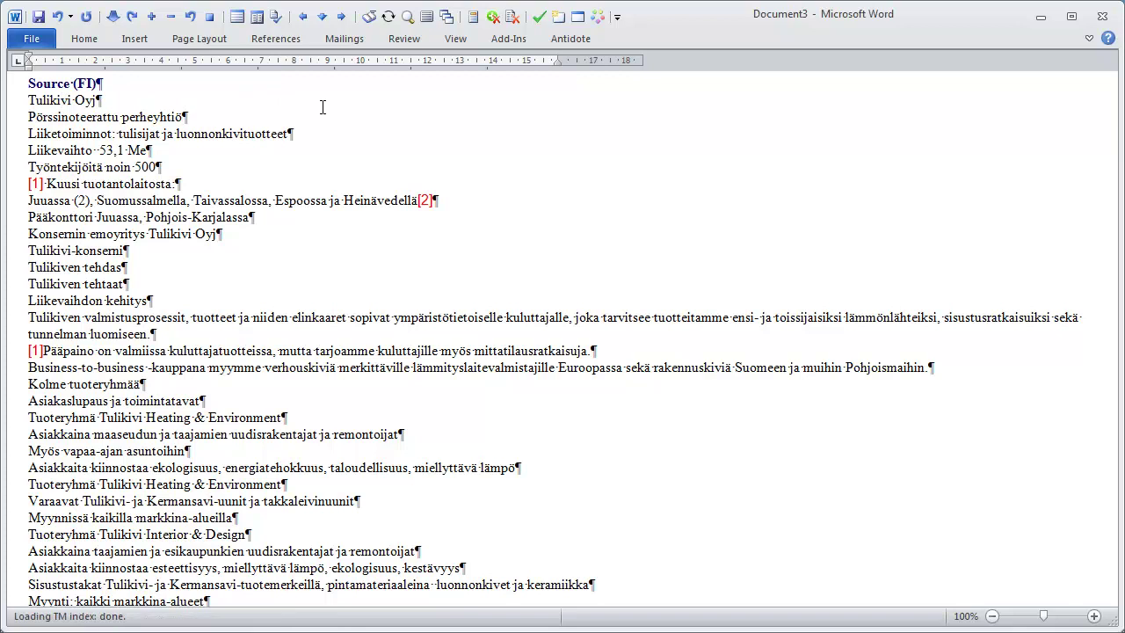
key("alt+Down")
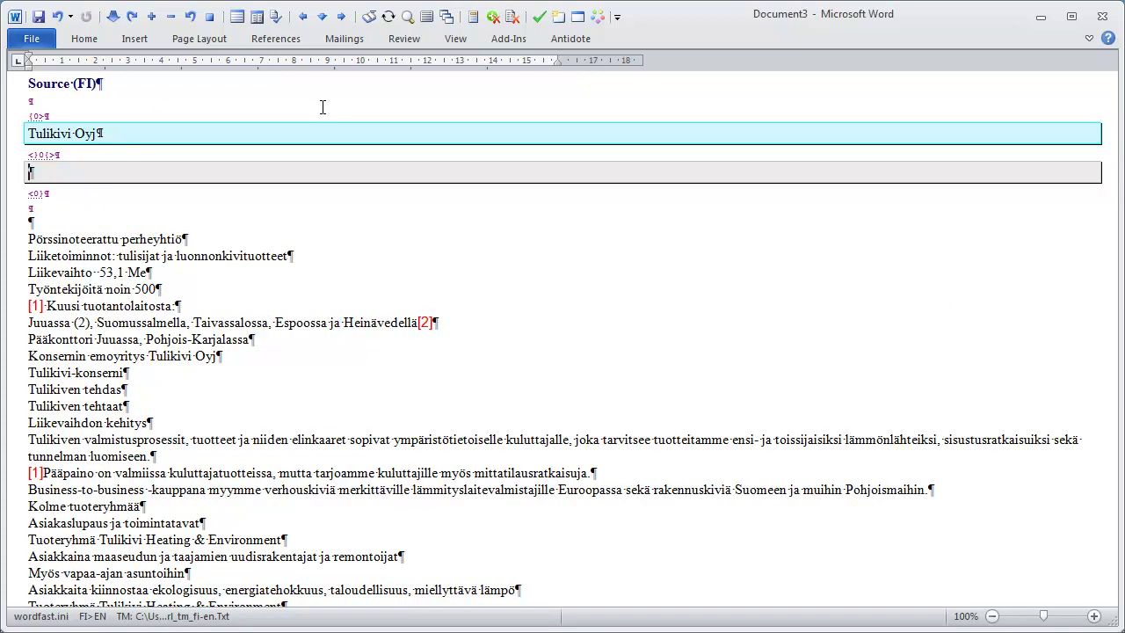
key("alt+Insert")
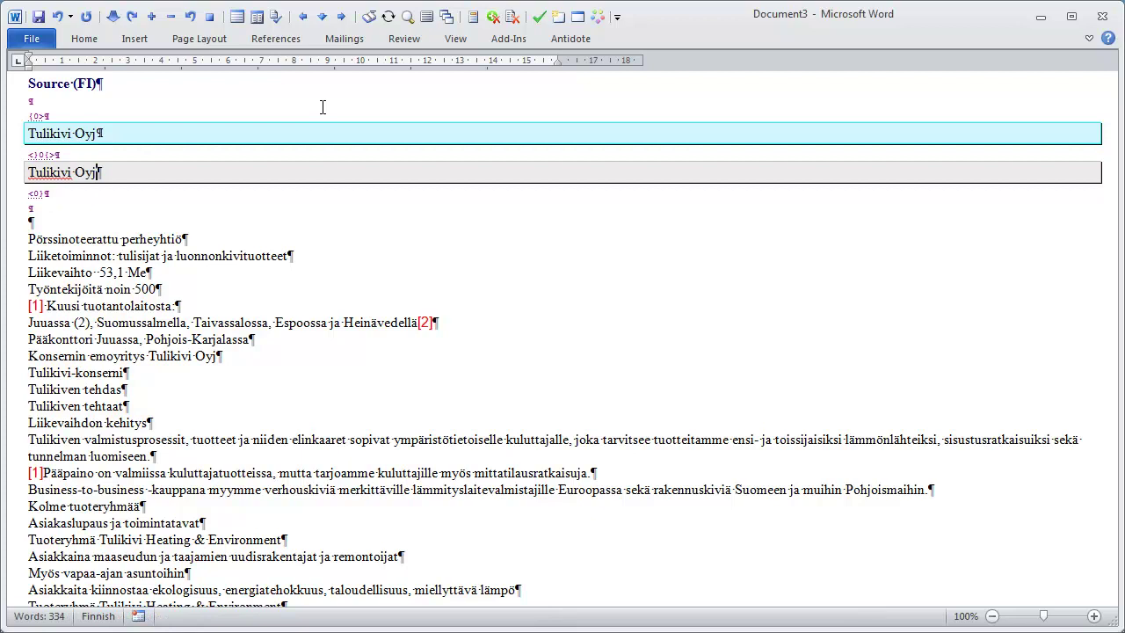
key("alt+Down")
Translate the following segments as "Listed family enterprise", "Business areas:", "fireplaces and natural stone products", "Turnover: EUR 53.1 million" and "Personnel: about 500".
key("alt+Down")
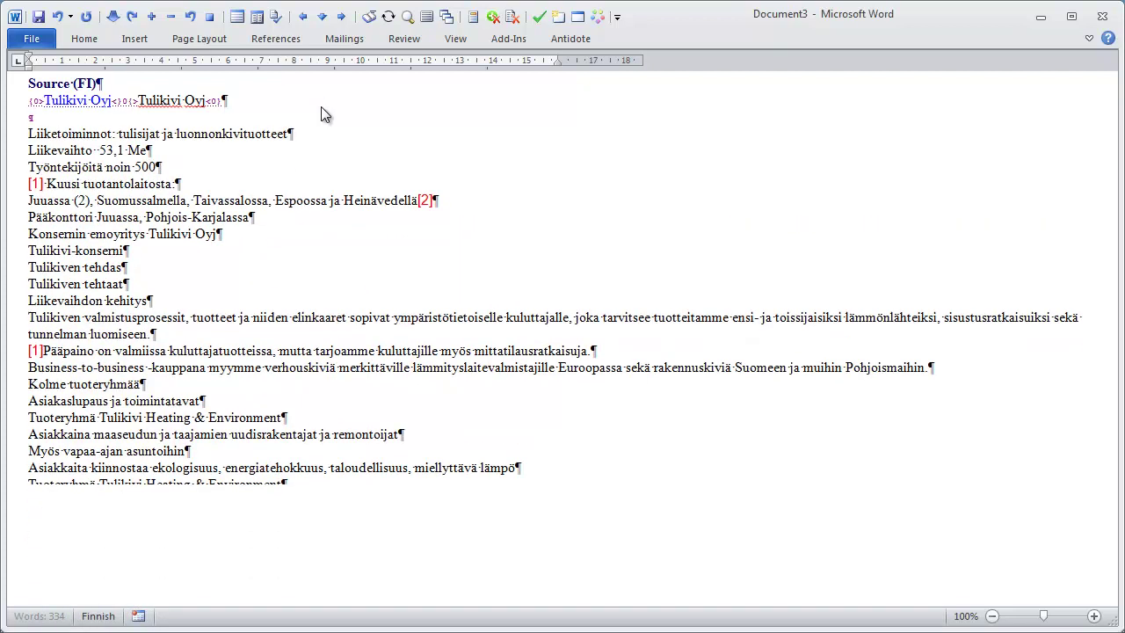
key("alt+Down")
key("alt+Down")
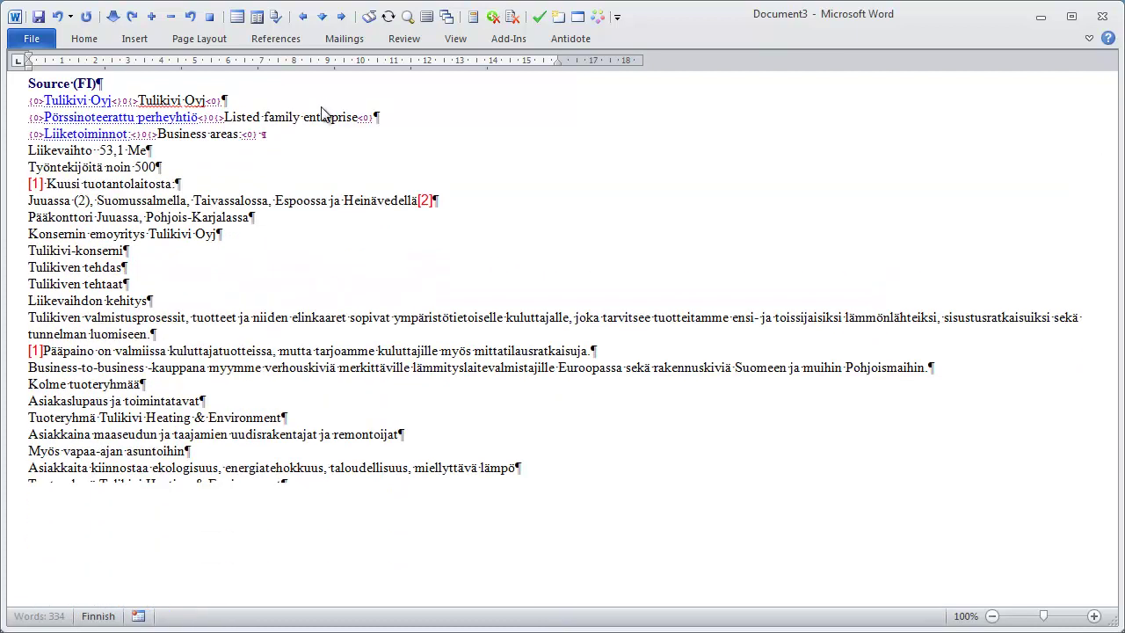
key("alt+Down")
key("alt+Down")
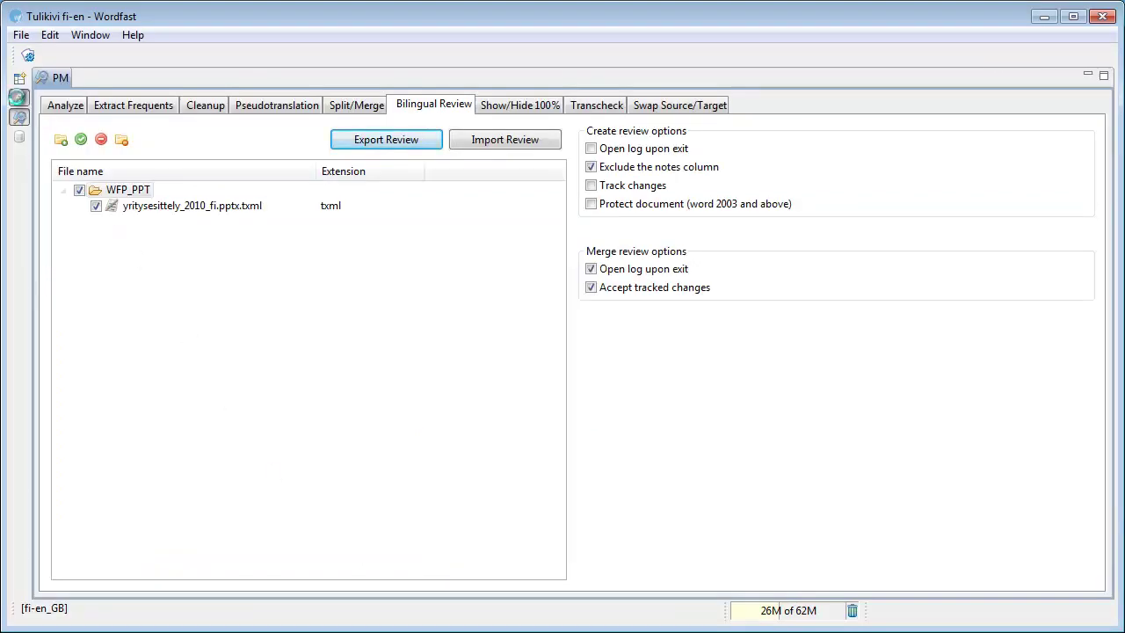
Check the segments in Wordfast's TXML editor, and copy the [1] placeable of "Kuusi tuotantolaitosta:" into its target in Word.
left_click(18, 98)
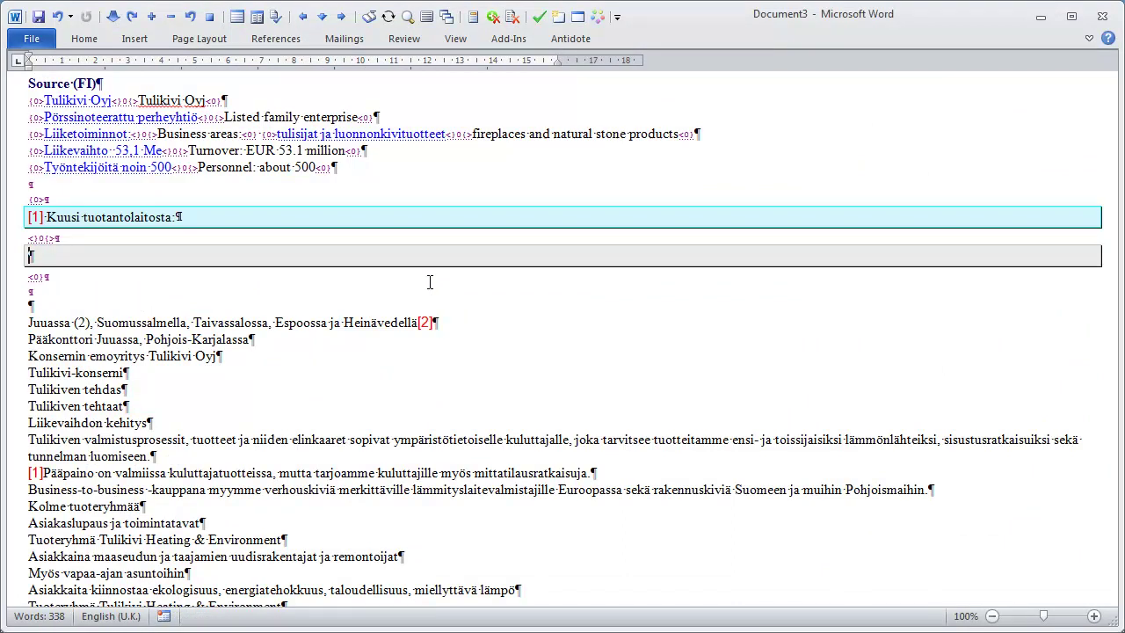
left_click(341, 19)
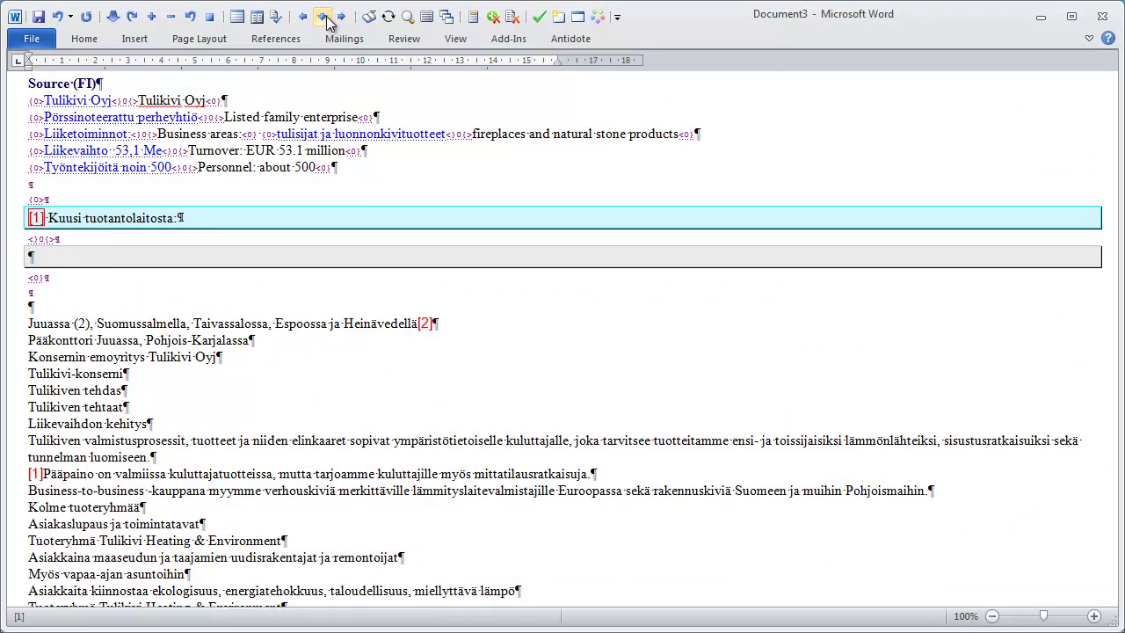
left_click(325, 19)
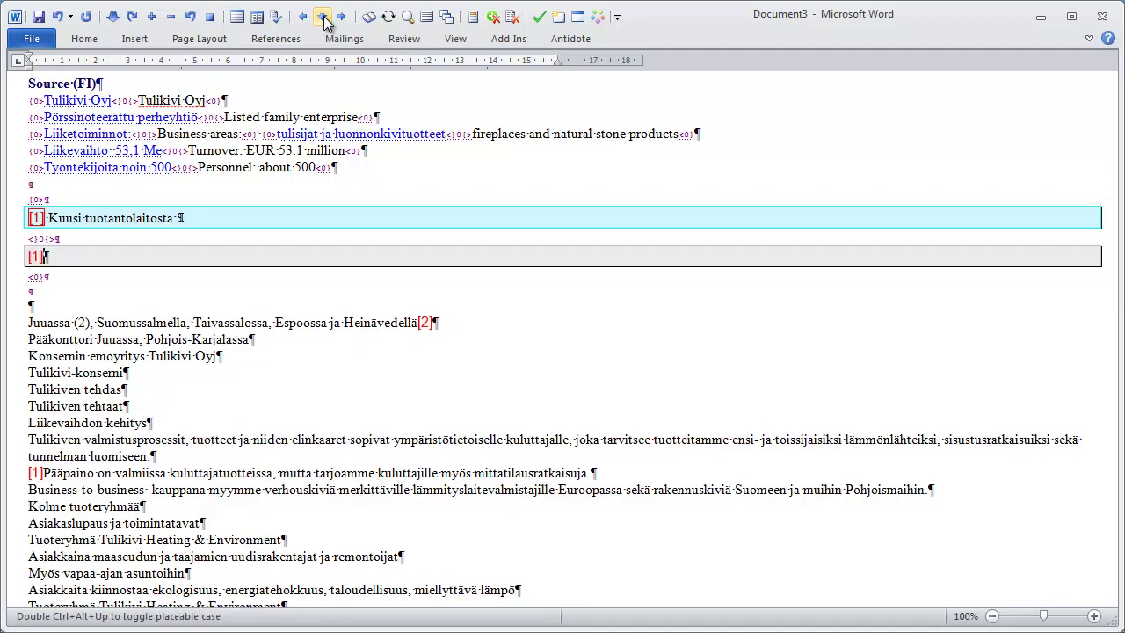
Translate the next two segments as "6 production facilities:" and "2 in Juuka, Suomussalmi, Taivassalo, Espoo and Heinävesi", copying the [2] placeable.
type("6 production facilities:")
key("alt+Down")
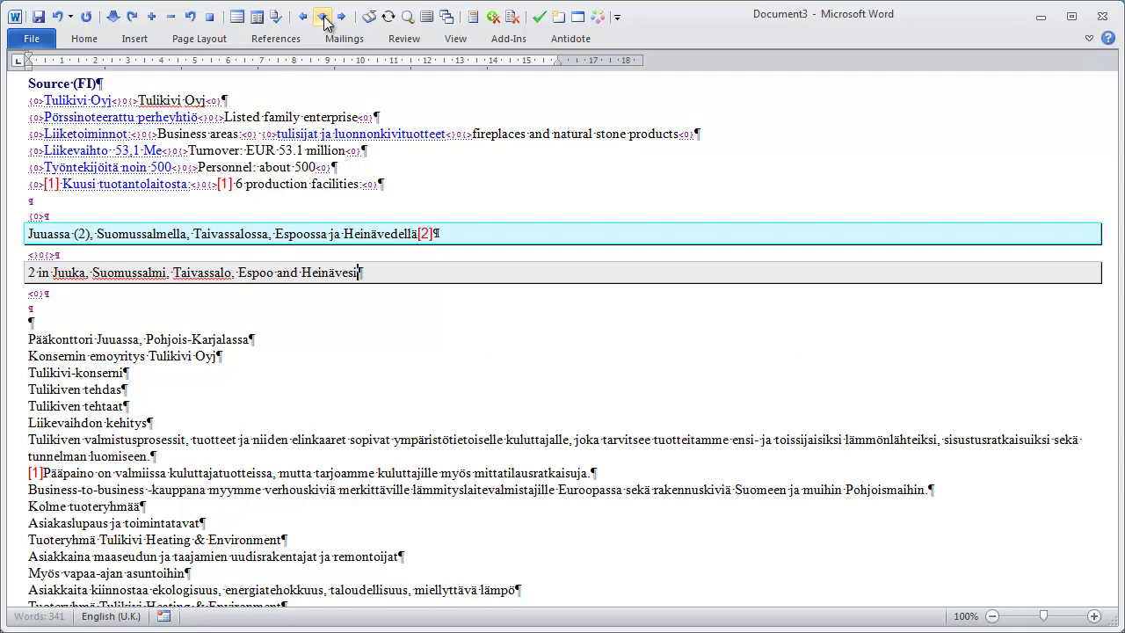
left_click(323, 17)
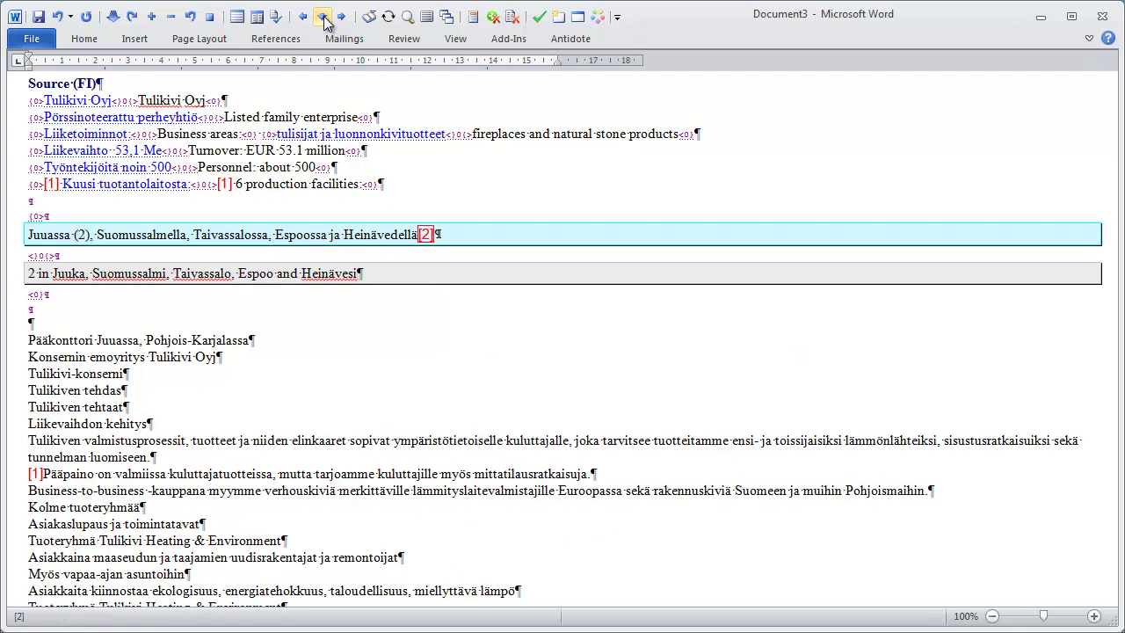
left_click(324, 17)
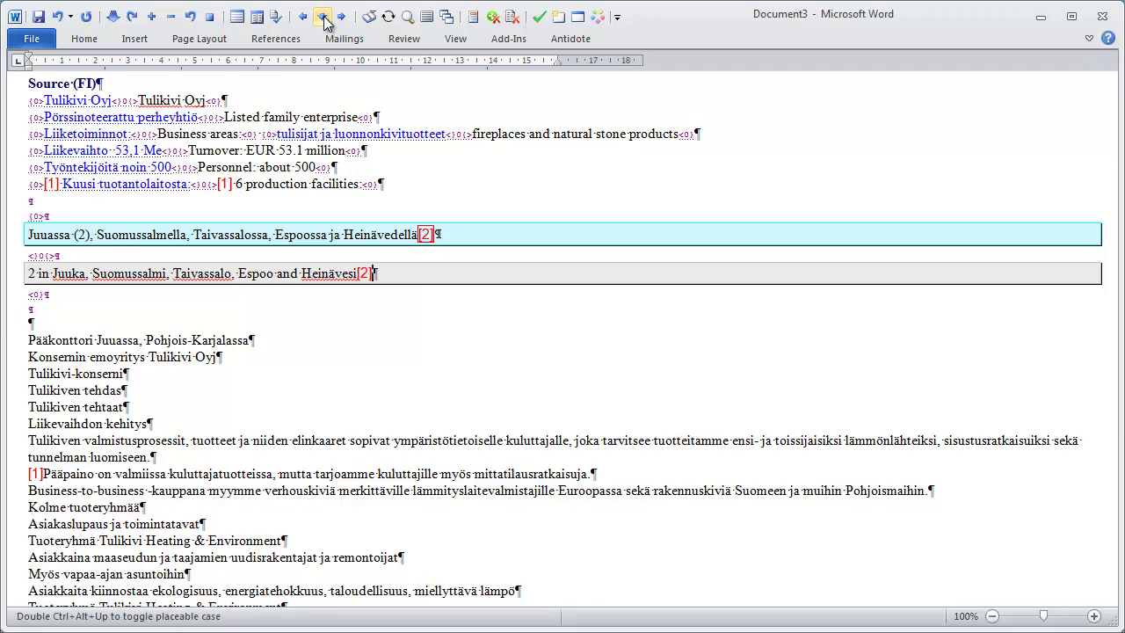
left_click(324, 17)
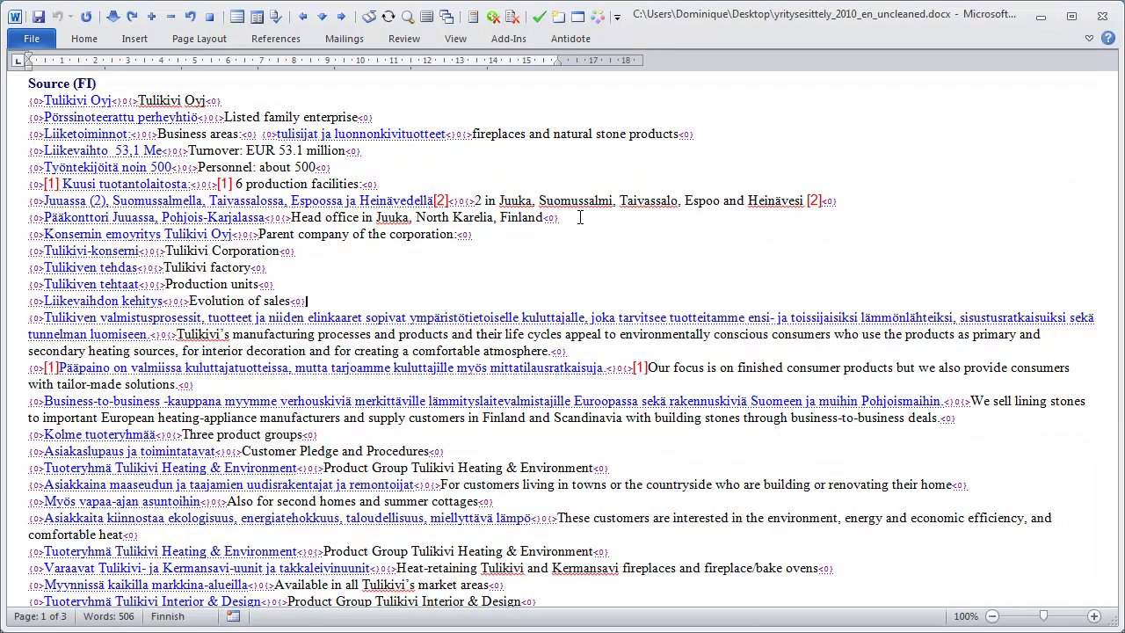
Save a copy of the uncleaned translation as yritysesittely_2010_en.docx.
key("F12")
key("End")
key("BackSpace")
key("BackSpace")
key("BackSpace")
key("BackSpace")
key("BackSpace")
key("BackSpace")
key("BackSpace")
key("BackSpace")
key("BackSpace")
key("BackSpace")
key("BackSpace")
key("BackSpace")
key("BackSpace")
key("BackSpace")
key("BackSpace")
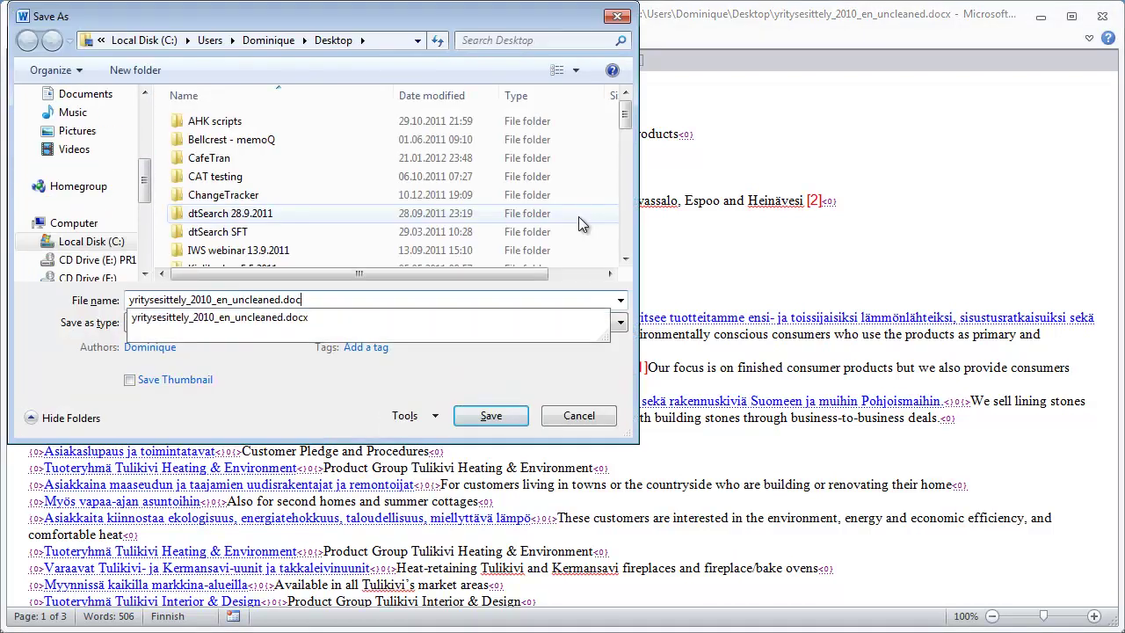
key("Return")
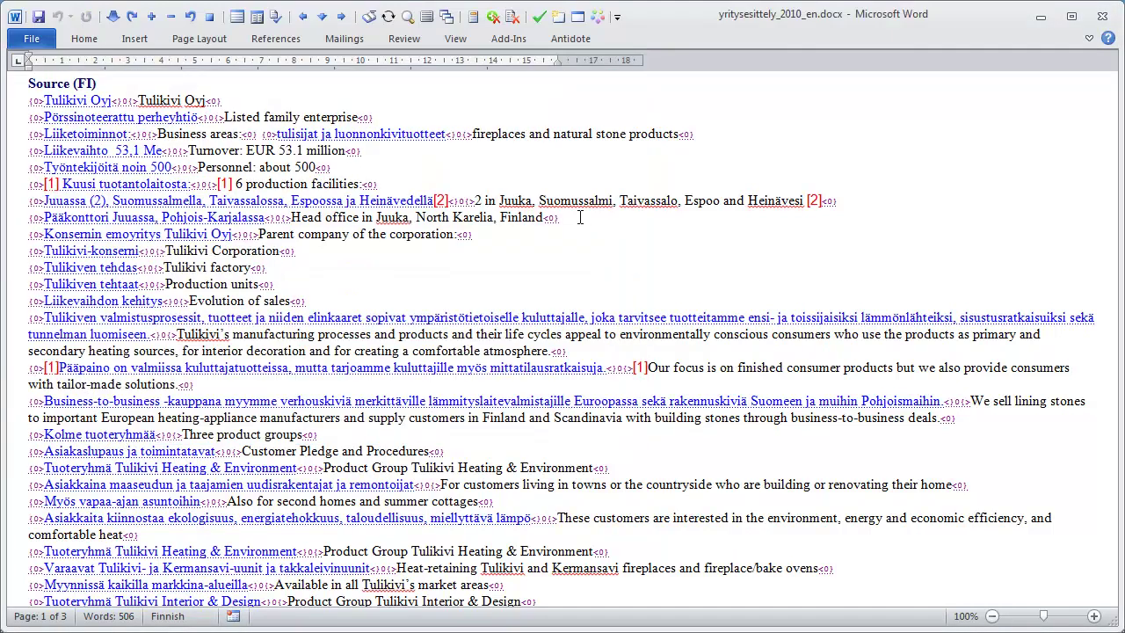
Run Wordfast's Clean-up on yritysesittely_2010_en.docx only and update the translation memory.
left_click(600, 18)
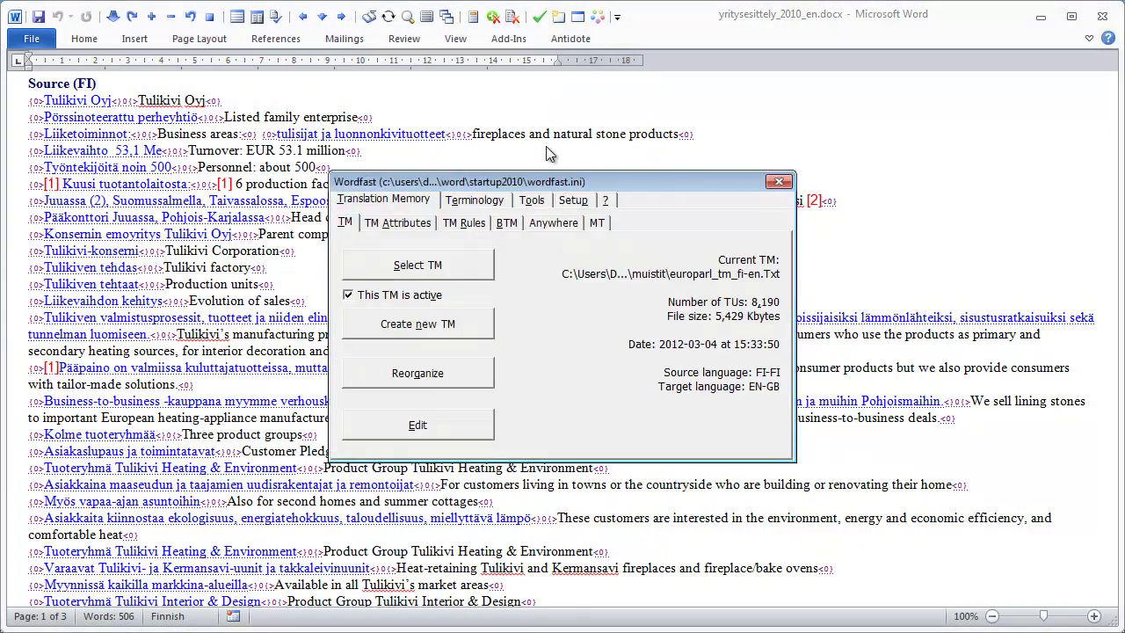
left_click(531, 202)
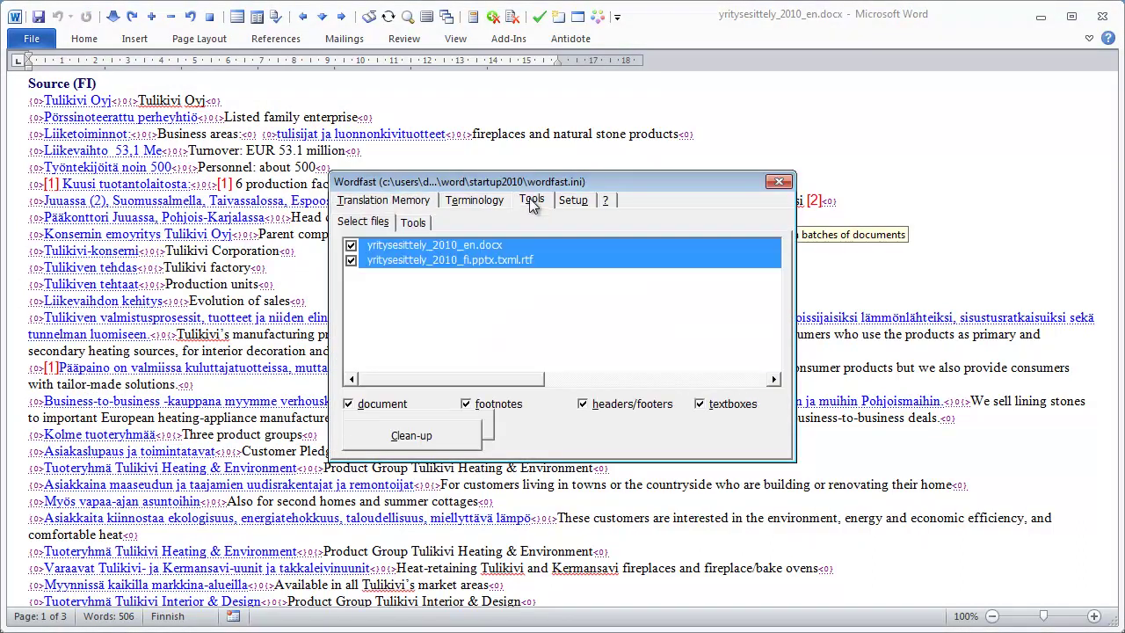
left_click(400, 261)
left_click(416, 431)
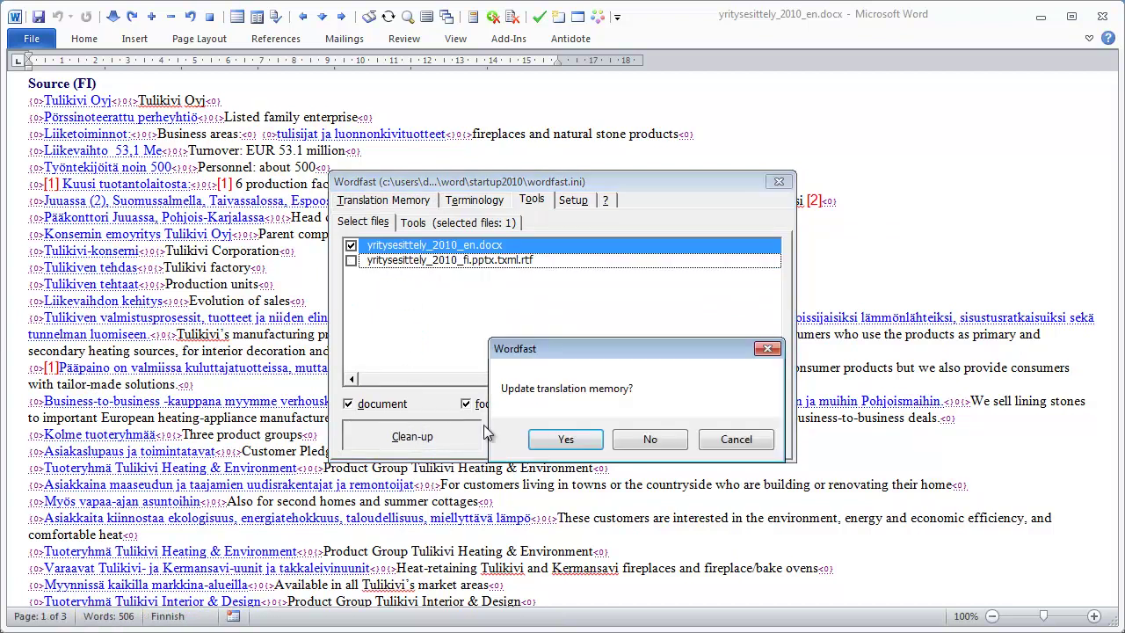
left_click(569, 437)
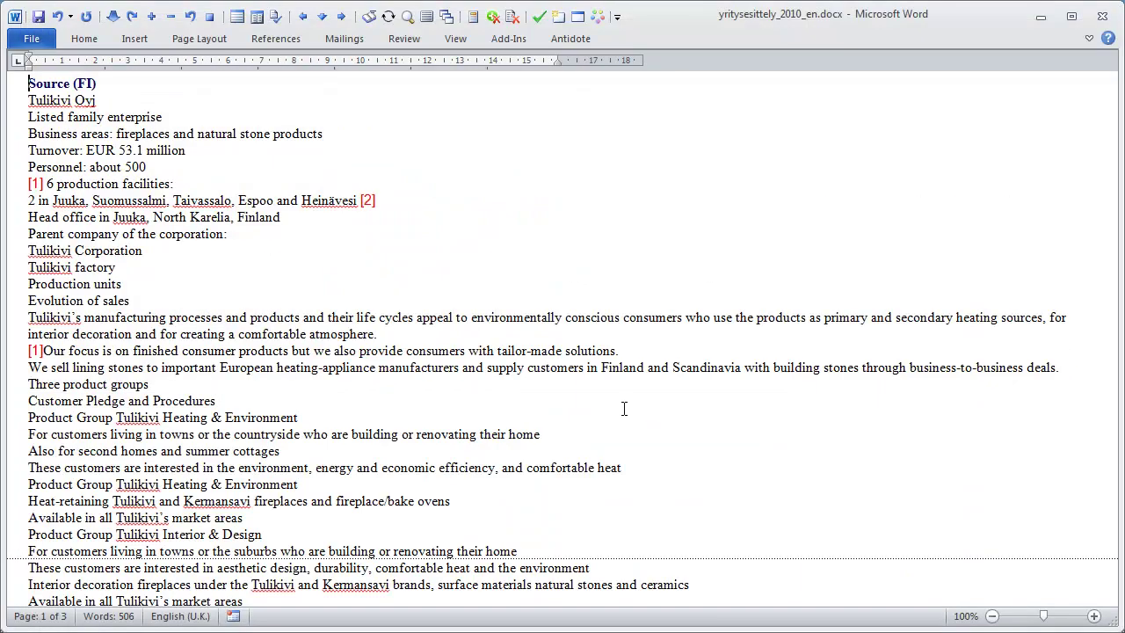
Convert the whole cleaned English text into a one-column table.
key("ctrl+a")
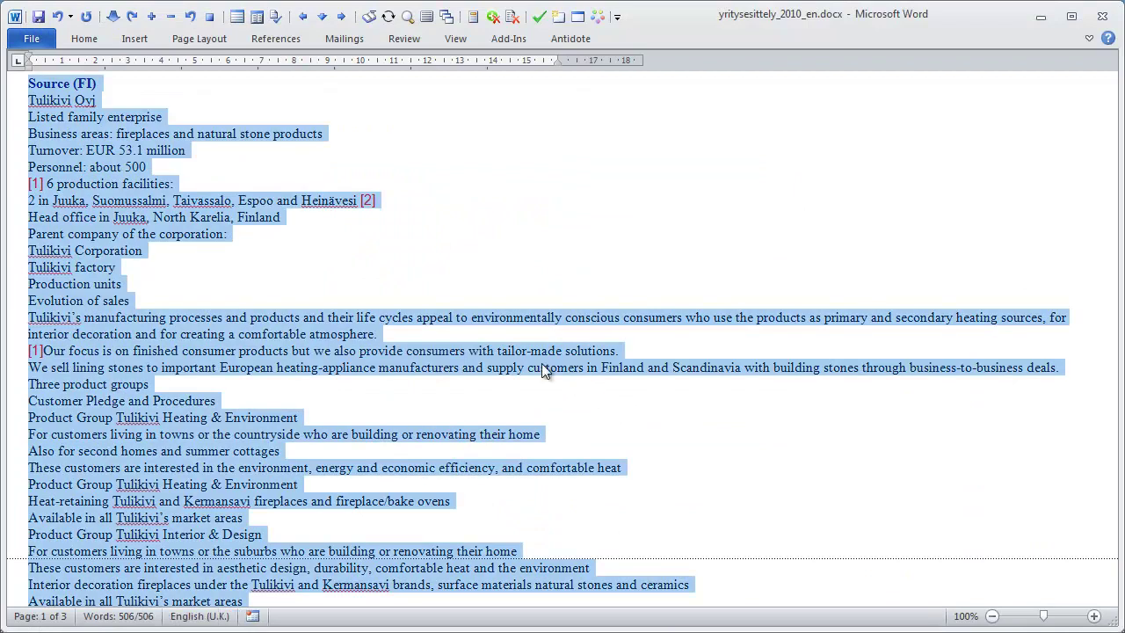
left_click(134, 39)
left_click(143, 103)
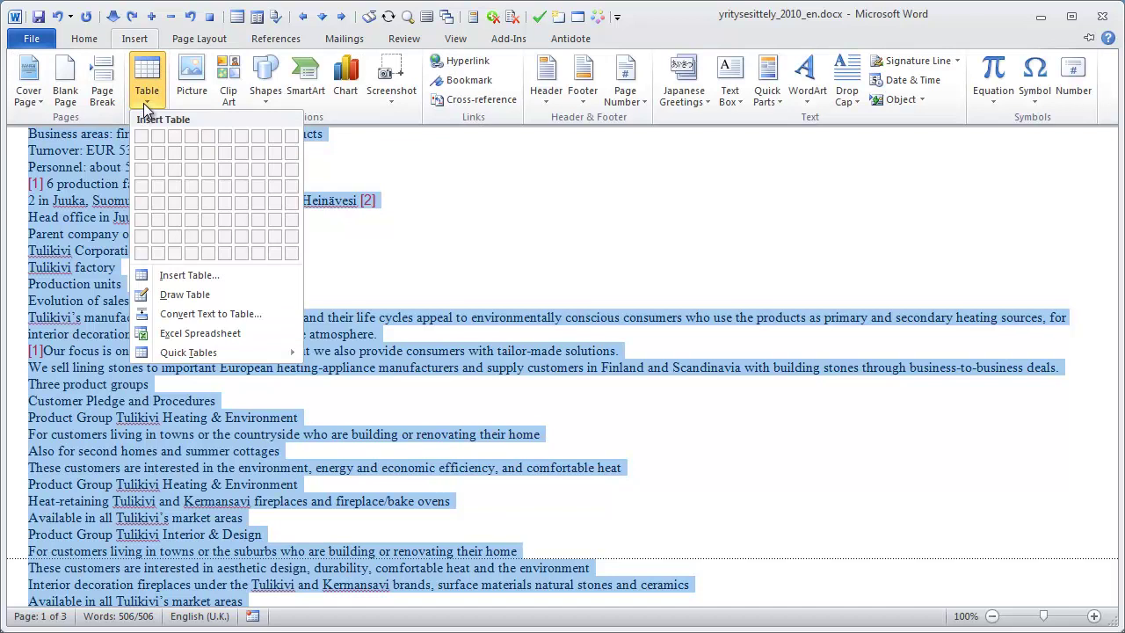
left_click(194, 318)
left_click(551, 425)
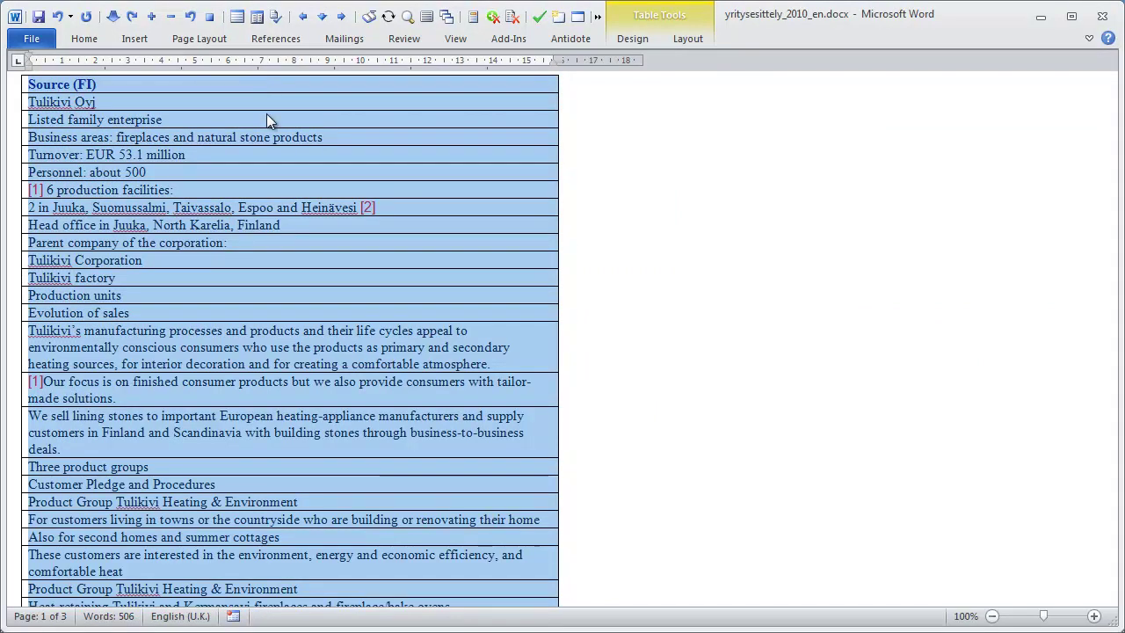
Copy the English table, paste it as a new column beside the Finnish source in the exported review file and check the rows.
right_click(266, 114)
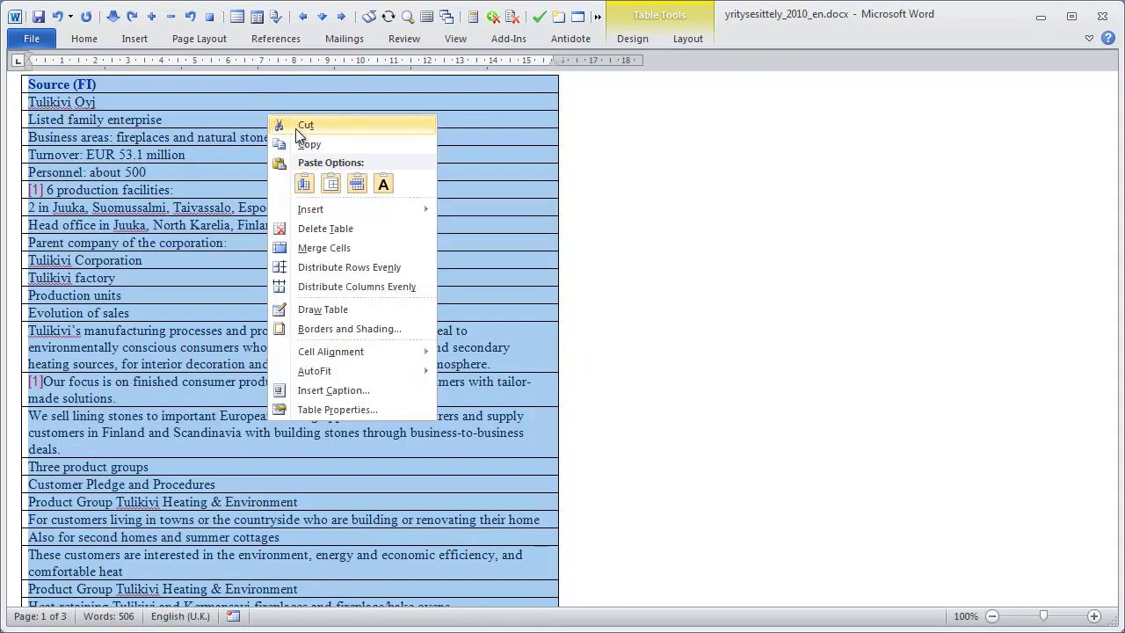
left_click(312, 144)
left_click(1040, 16)
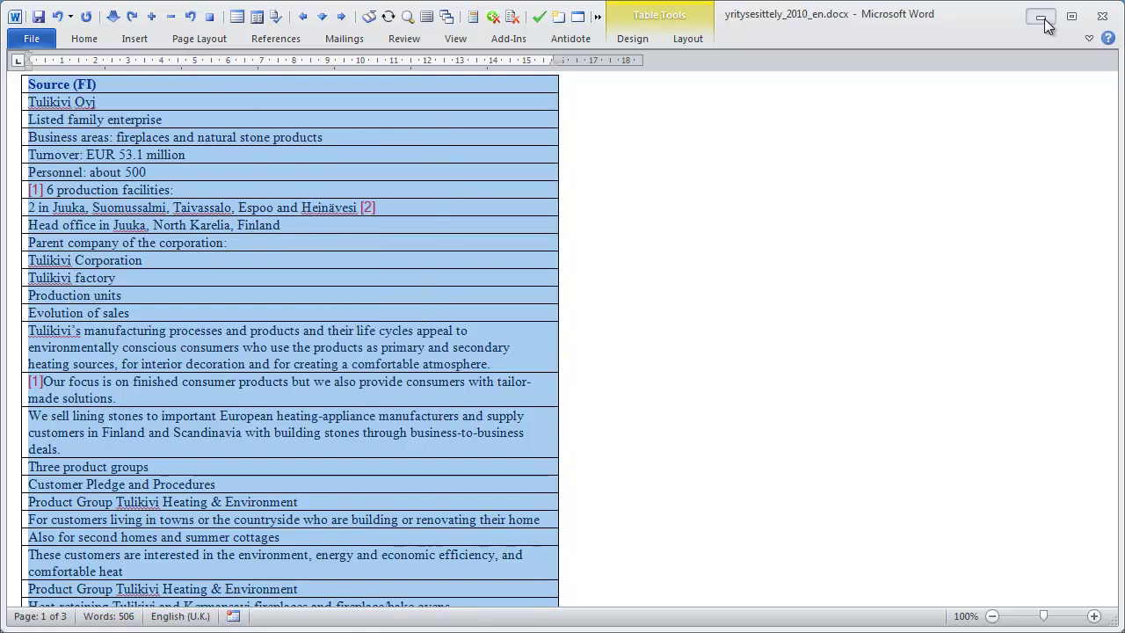
left_click(466, 137)
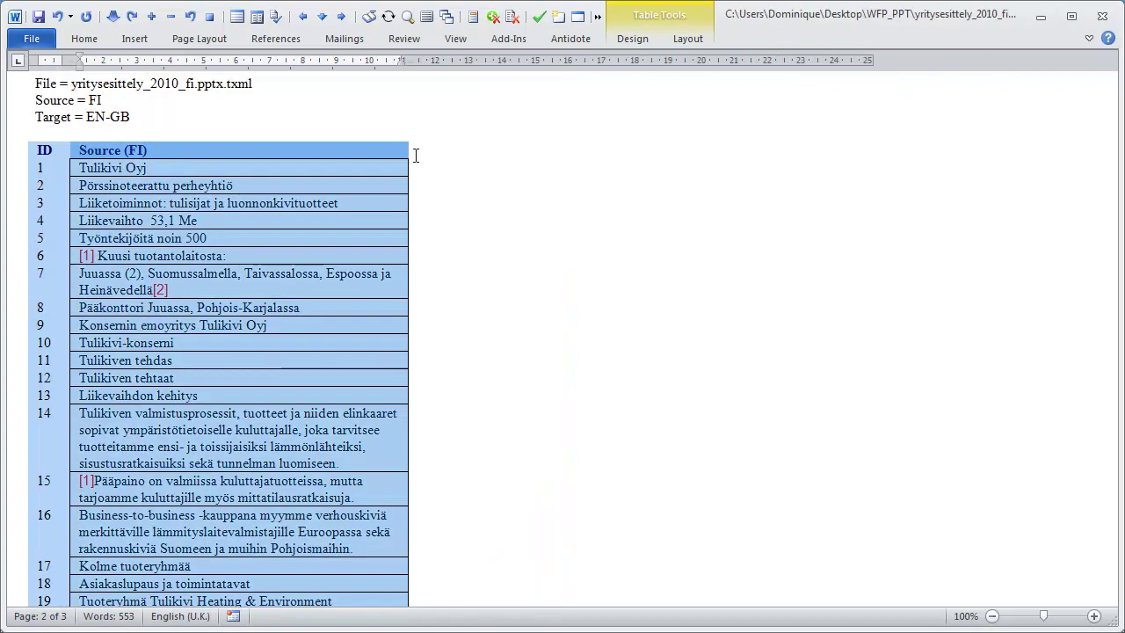
left_click(416, 156)
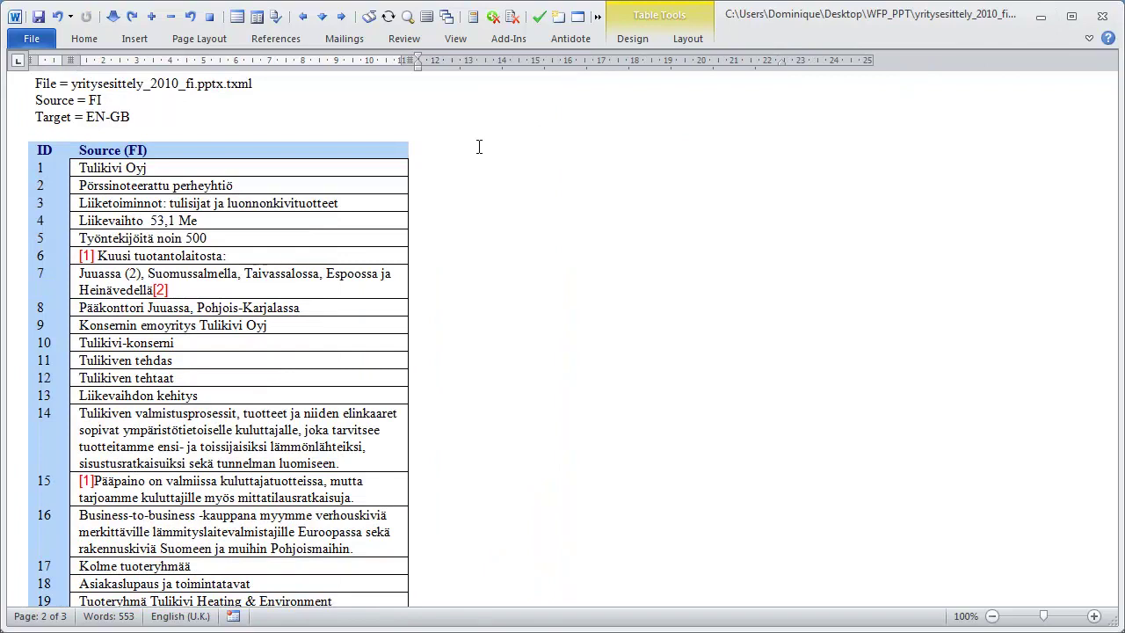
right_click(438, 153)
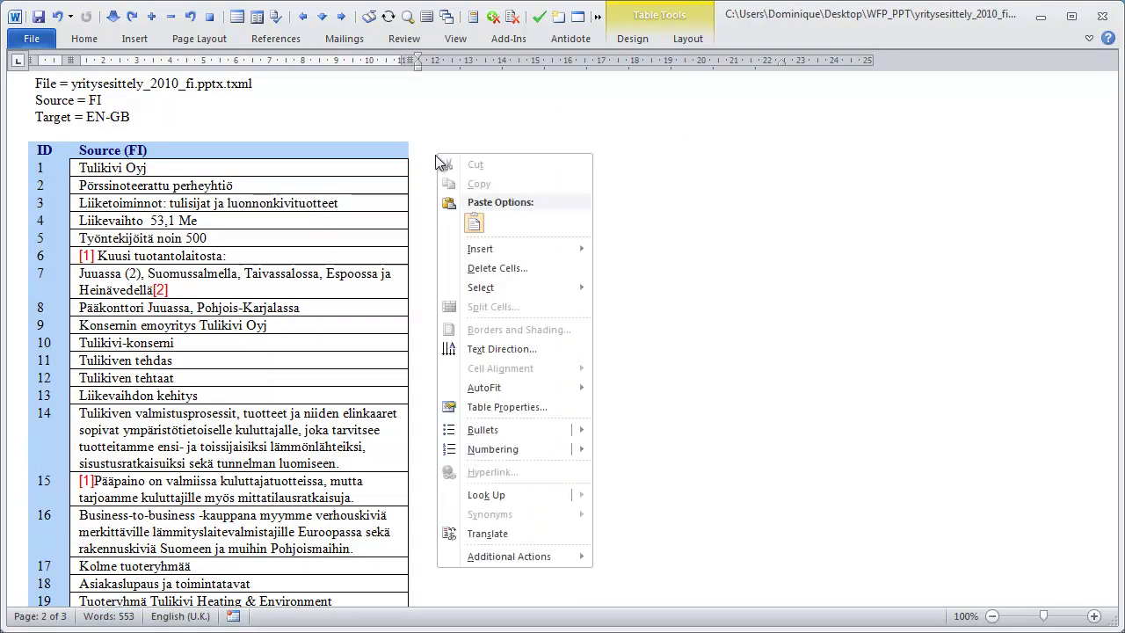
left_click(474, 220)
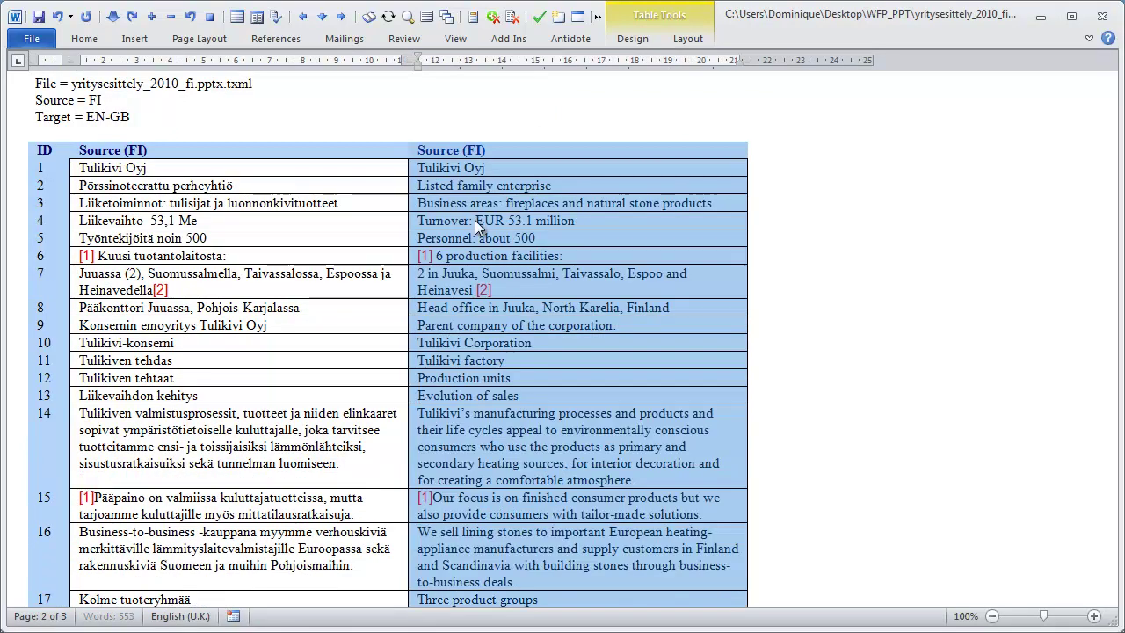
left_click(563, 204)
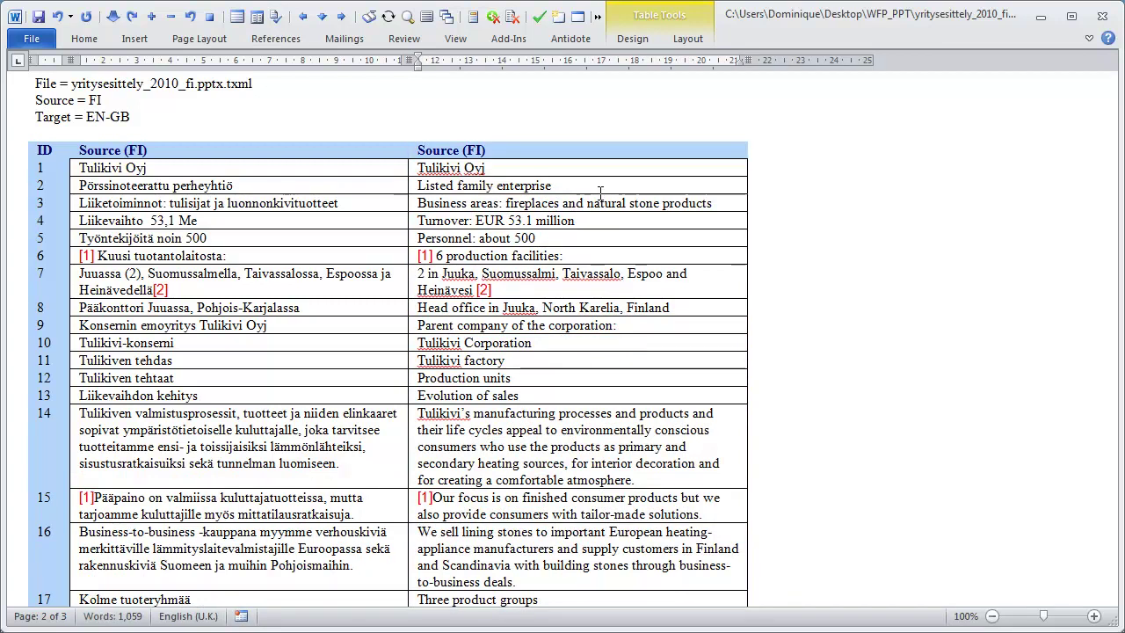
scroll(600, 192, "down", 20)
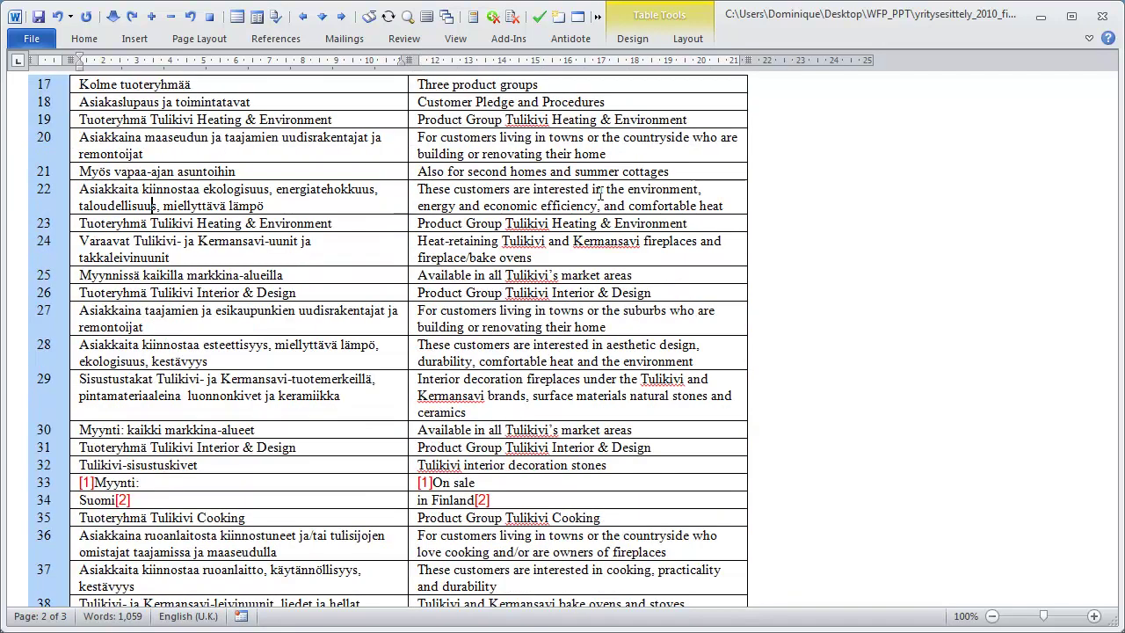
scroll(600, 192, "up", 20)
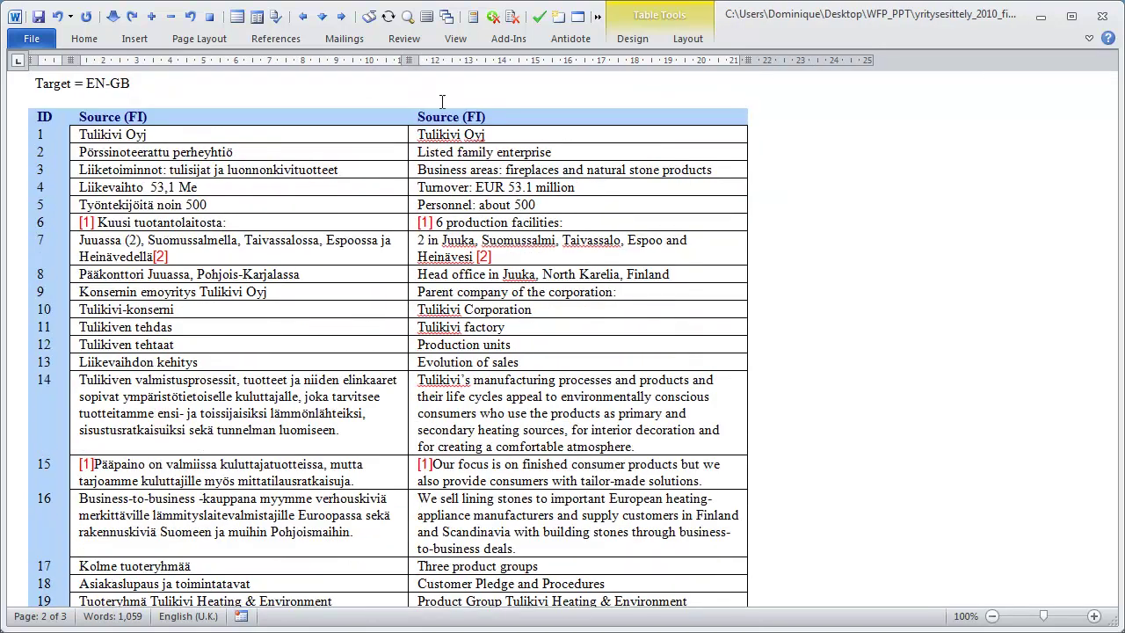
left_click_drag(428, 119, 485, 118)
left_click(494, 153)
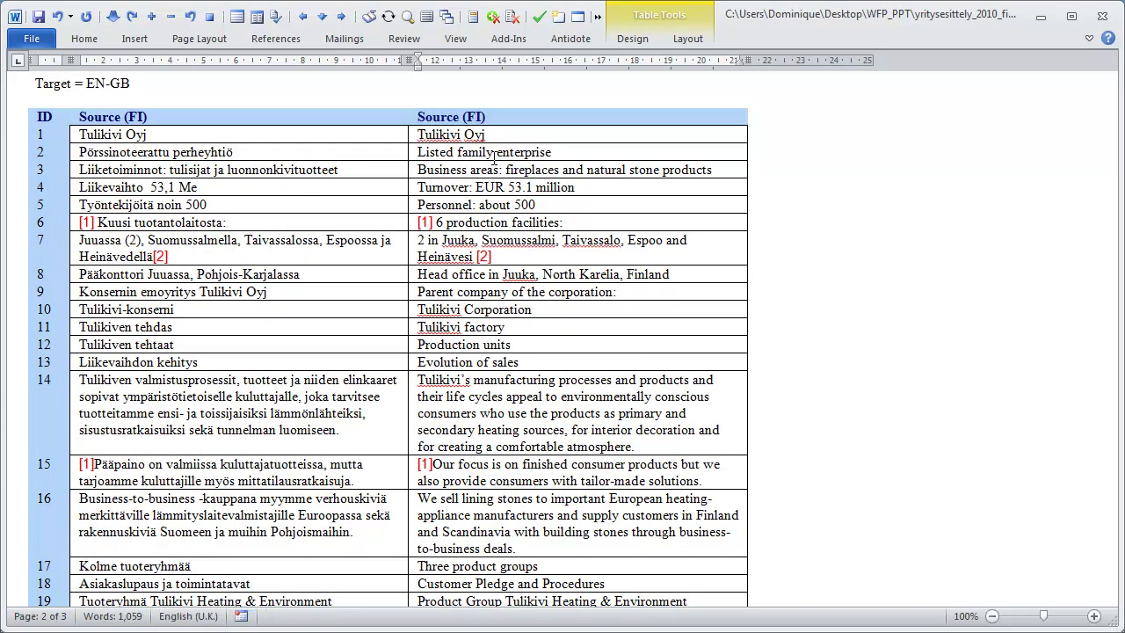
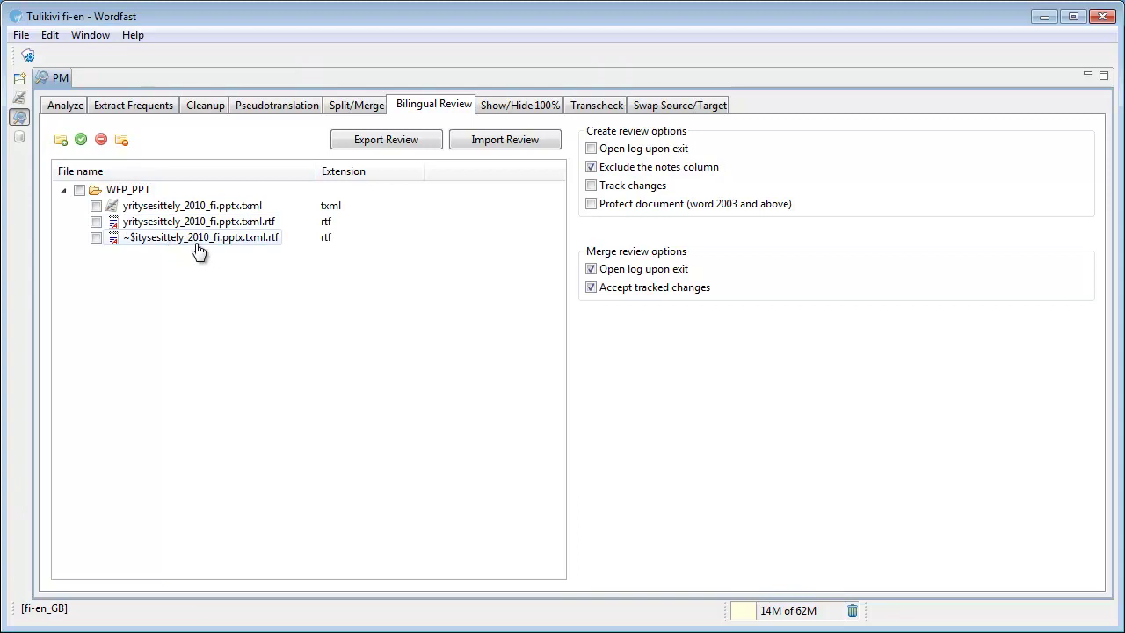
Switch to Wordfast, import the review from yritysesittely_2010_fi.pptx.txml.rtf and locate the merged TXML file in the WFP_PPT folder.
left_click(95, 221)
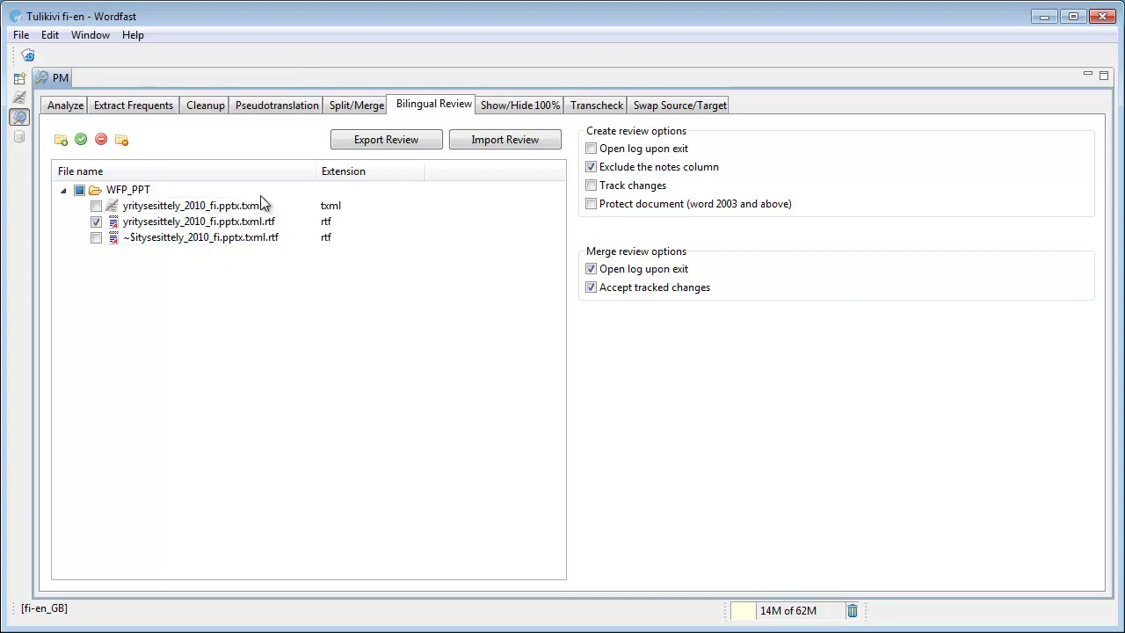
left_click(508, 142)
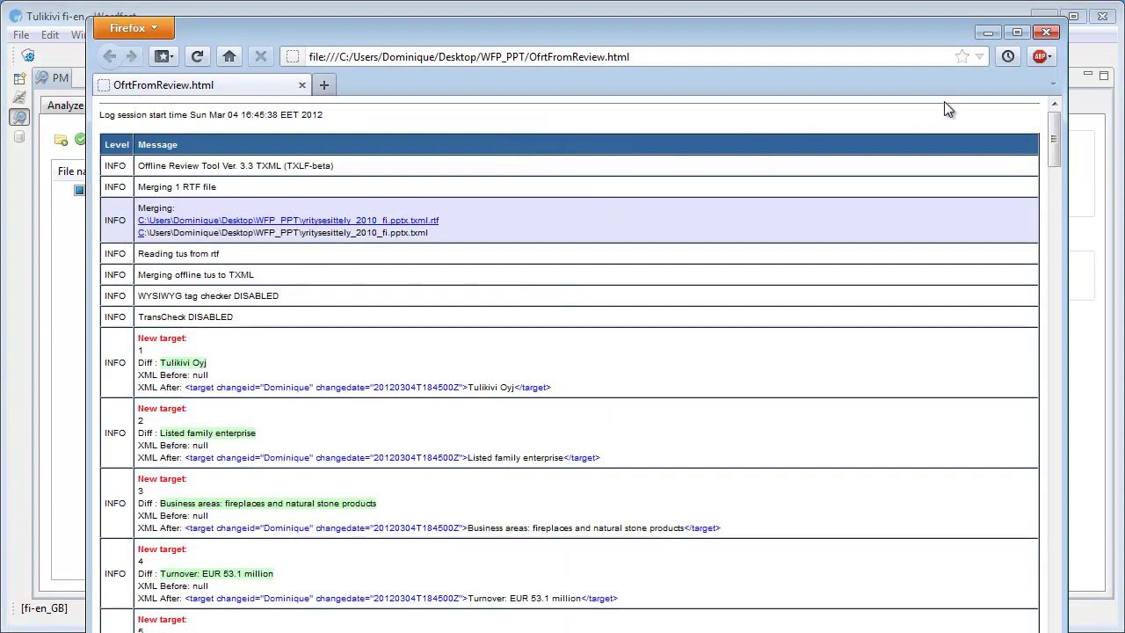
left_click(1040, 35)
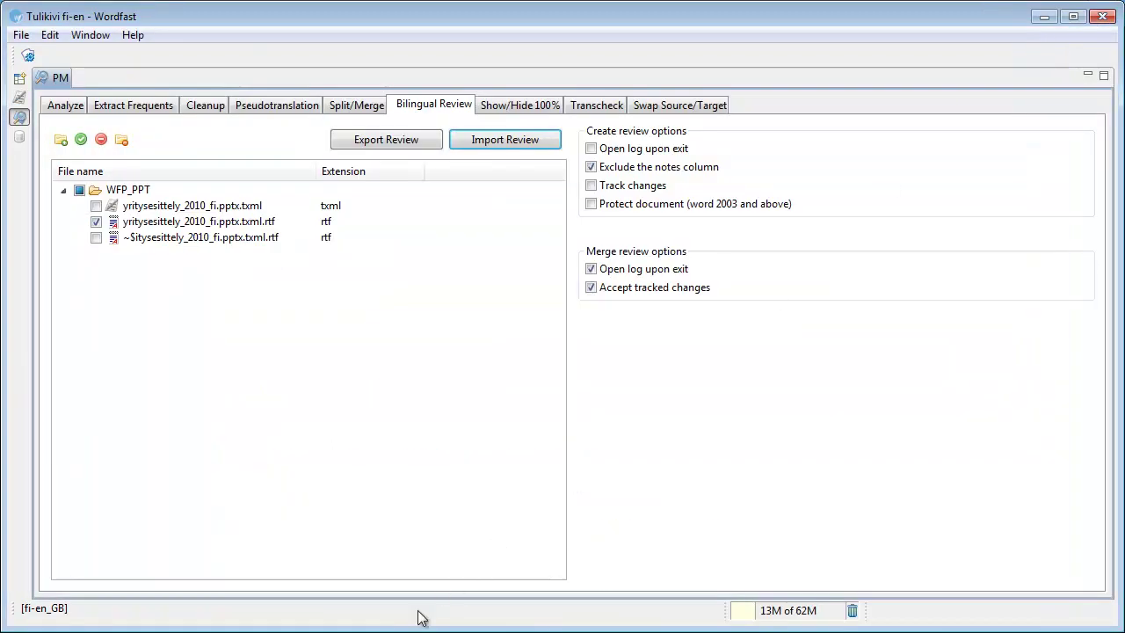
left_click(226, 628)
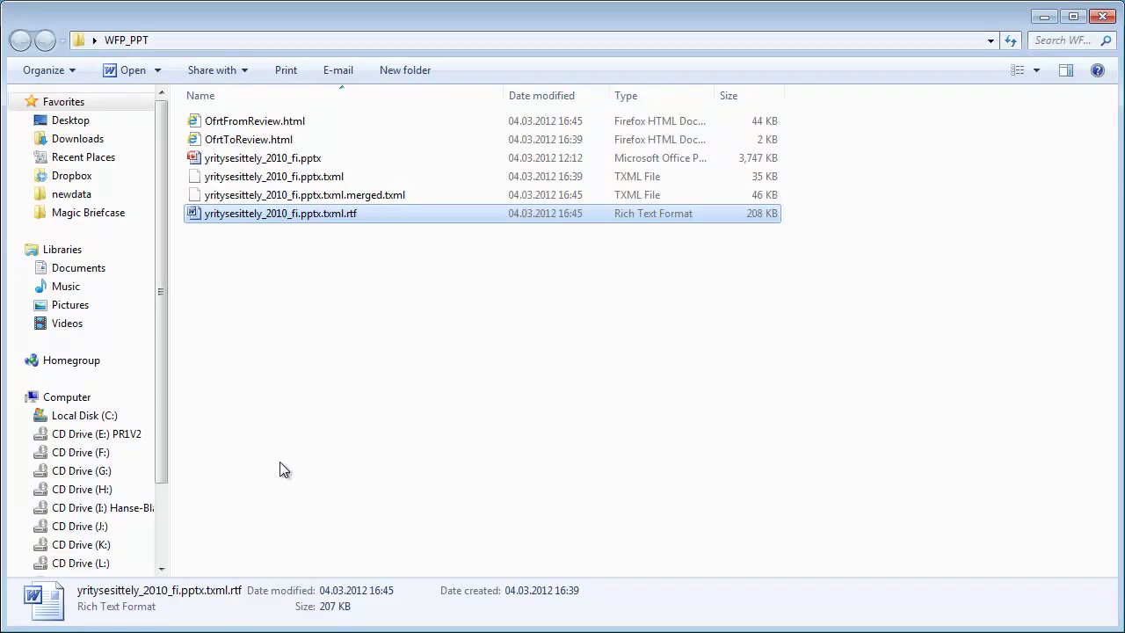
left_click(398, 194)
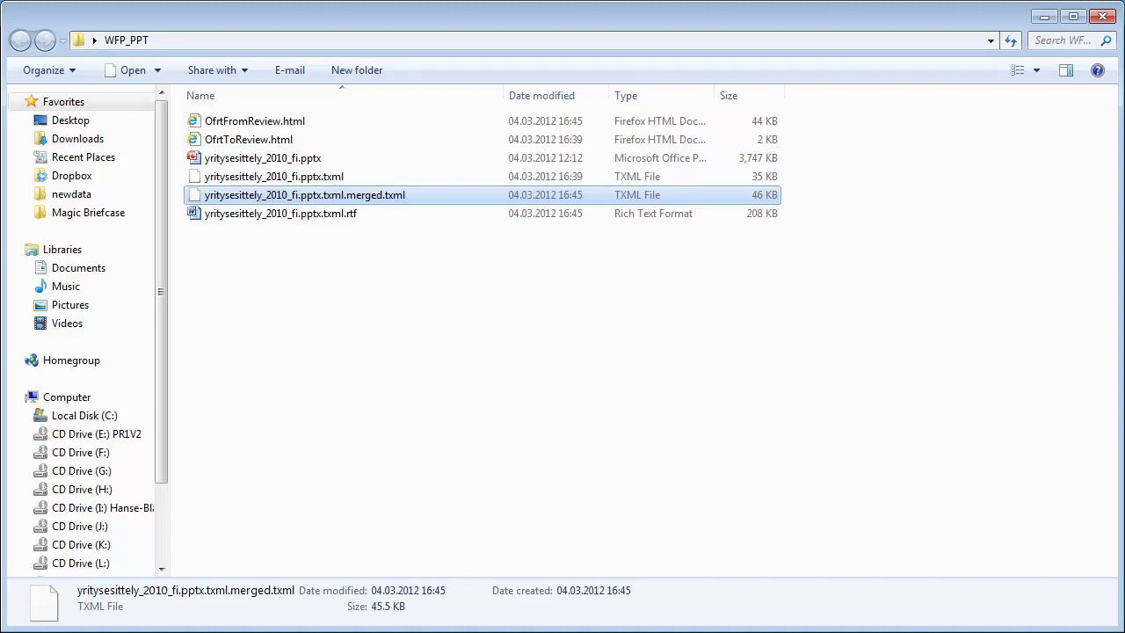
In Wordfast's TXML editor, close the untranslated file and open yritysesittely_2010_fi.pptx.txml.merged.txml.
key("alt+Tab")
left_click(21, 99)
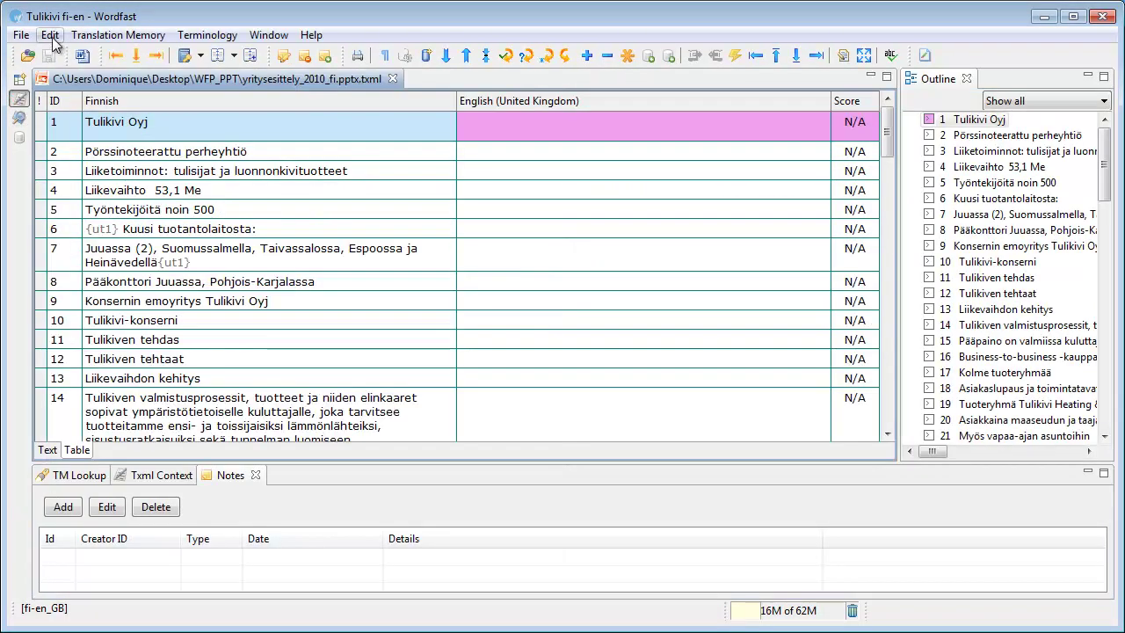
left_click(391, 78)
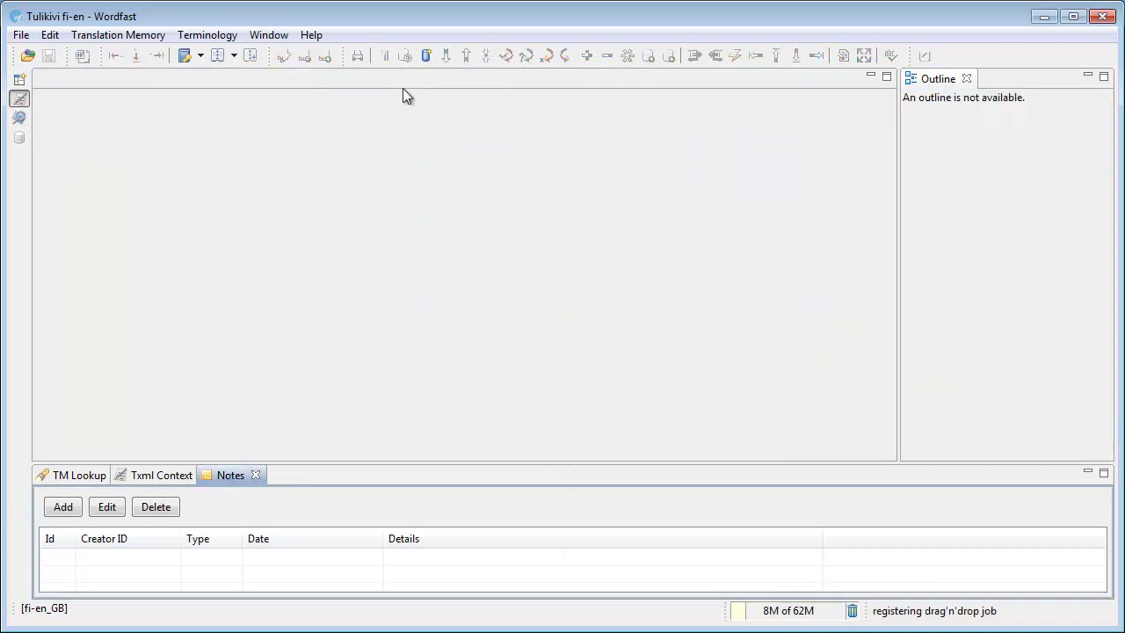
left_click(21, 36)
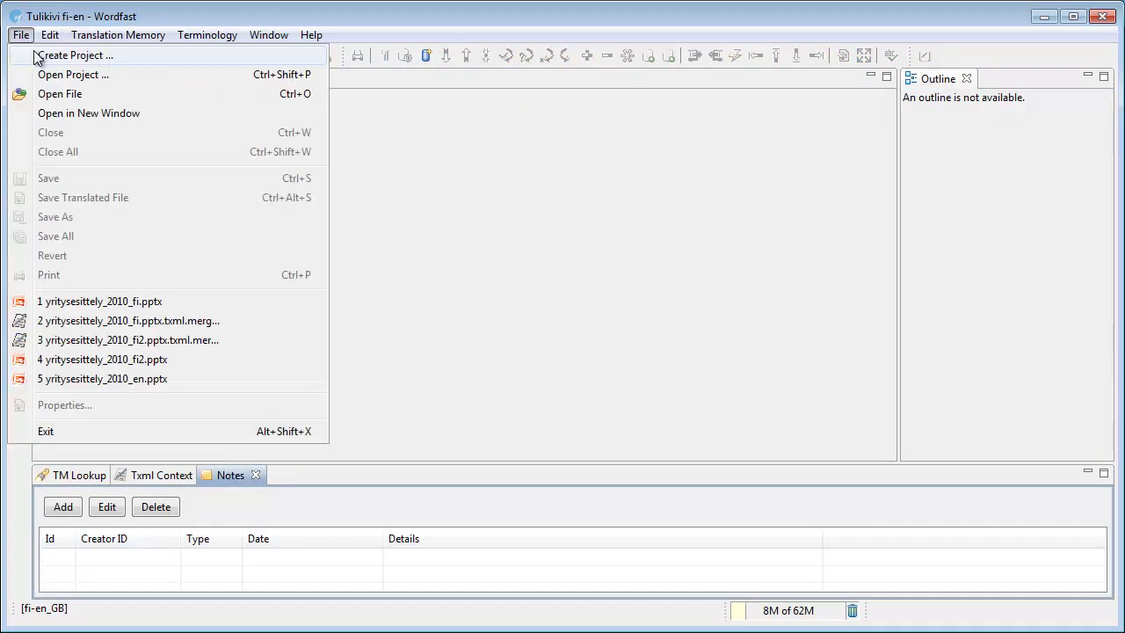
left_click(57, 94)
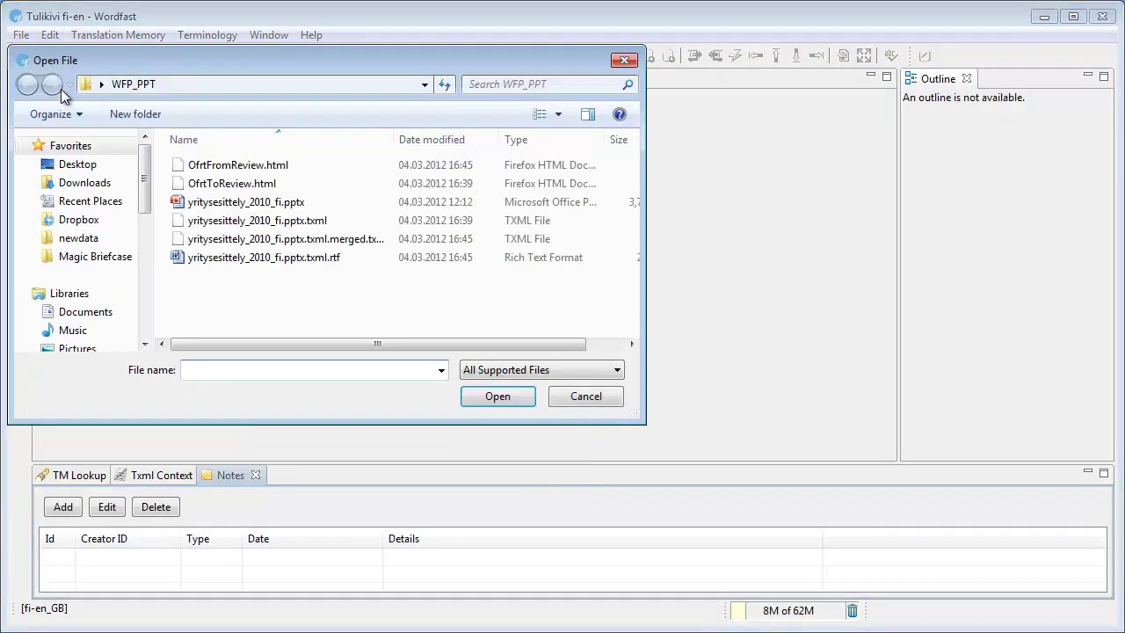
left_click(299, 241)
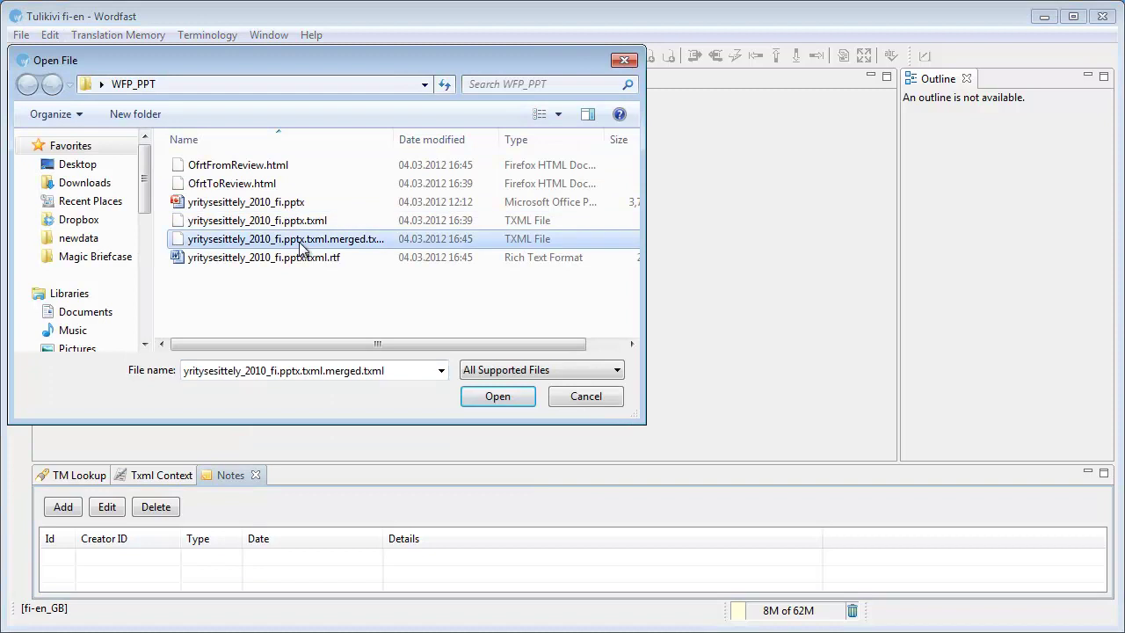
left_click(497, 396)
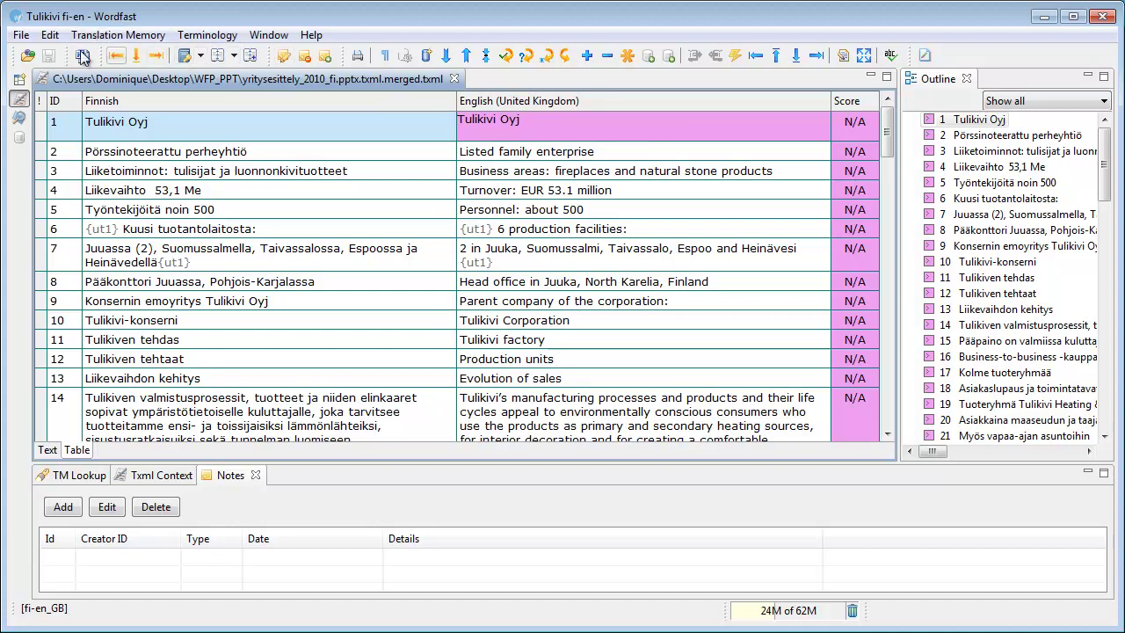
Save the translated presentation from the merged TXML into the WFP_PPT folder as yritysesittely_2010_EN-GB.pptx.
left_click(21, 35)
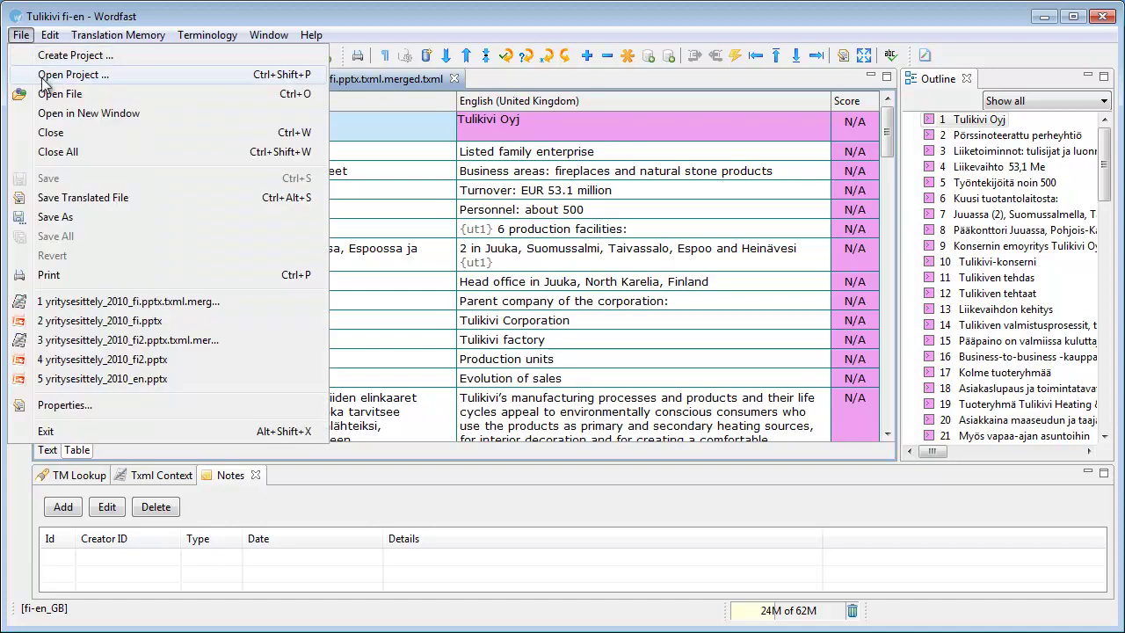
left_click(88, 197)
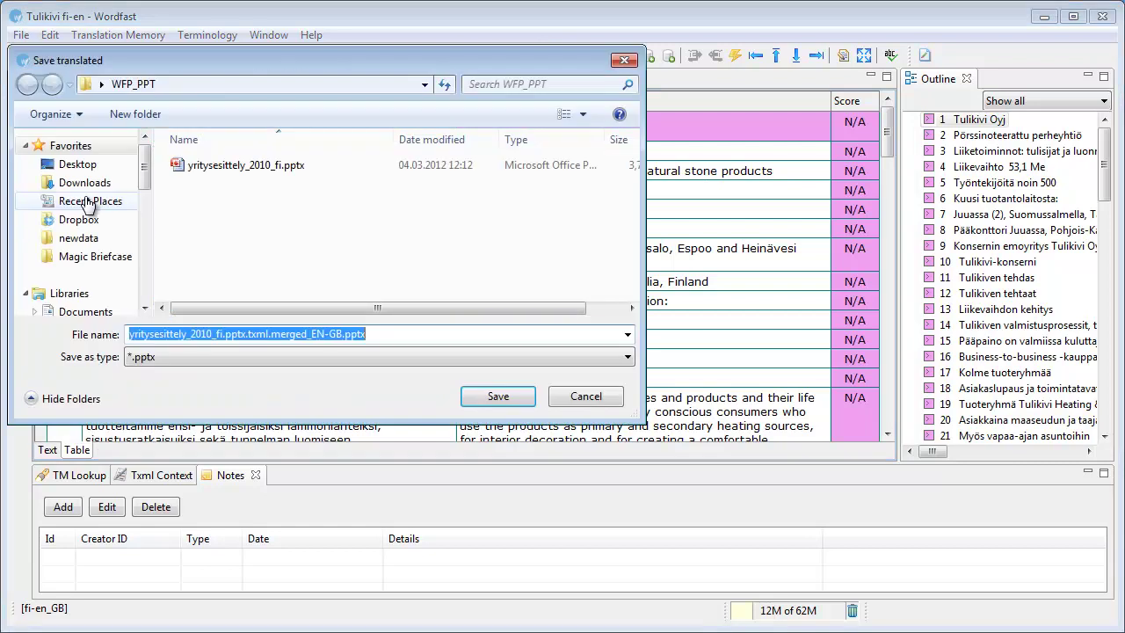
left_click(310, 330)
key("BackSpace")
key("BackSpace")
key("BackSpace")
key("BackSpace")
key("BackSpace")
key("BackSpace")
key("BackSpace")
key("BackSpace")
key("BackSpace")
key("BackSpace")
key("BackSpace")
key("BackSpace")
key("BackSpace")
key("BackSpace")
key("BackSpace")
key("BackSpace")
key("BackSpace")
key("BackSpace")
key("BackSpace")
key("BackSpace")
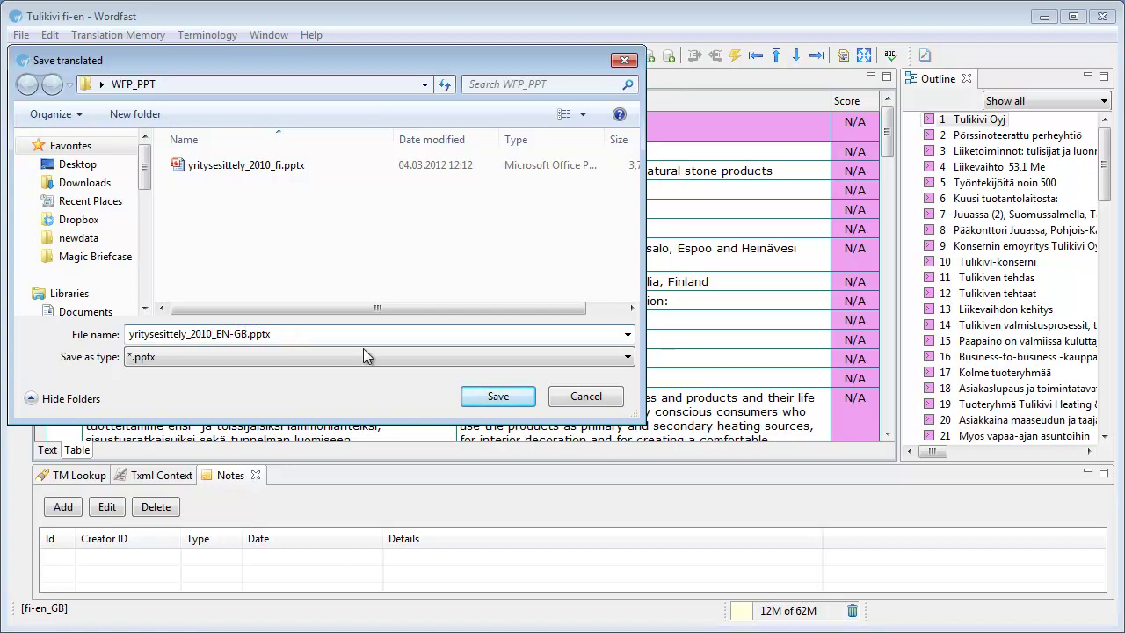
left_click(498, 398)
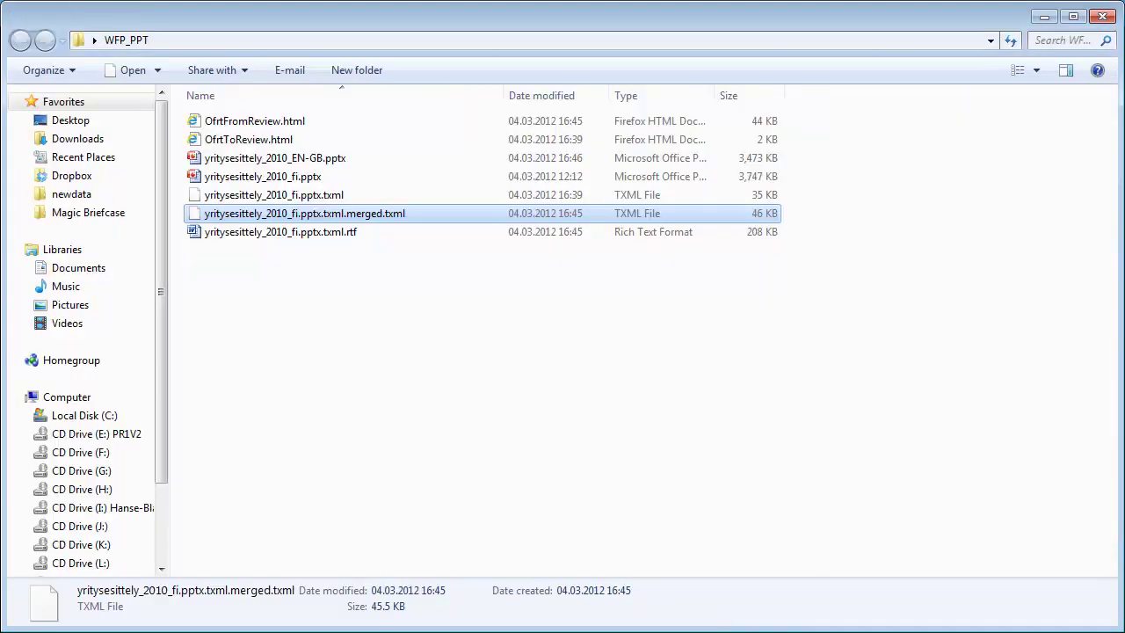
Open yritysesittely_2010_EN-GB.pptx from the WFP_PPT folder in PowerPoint and look through its slides to check the English translation.
left_click(332, 167)
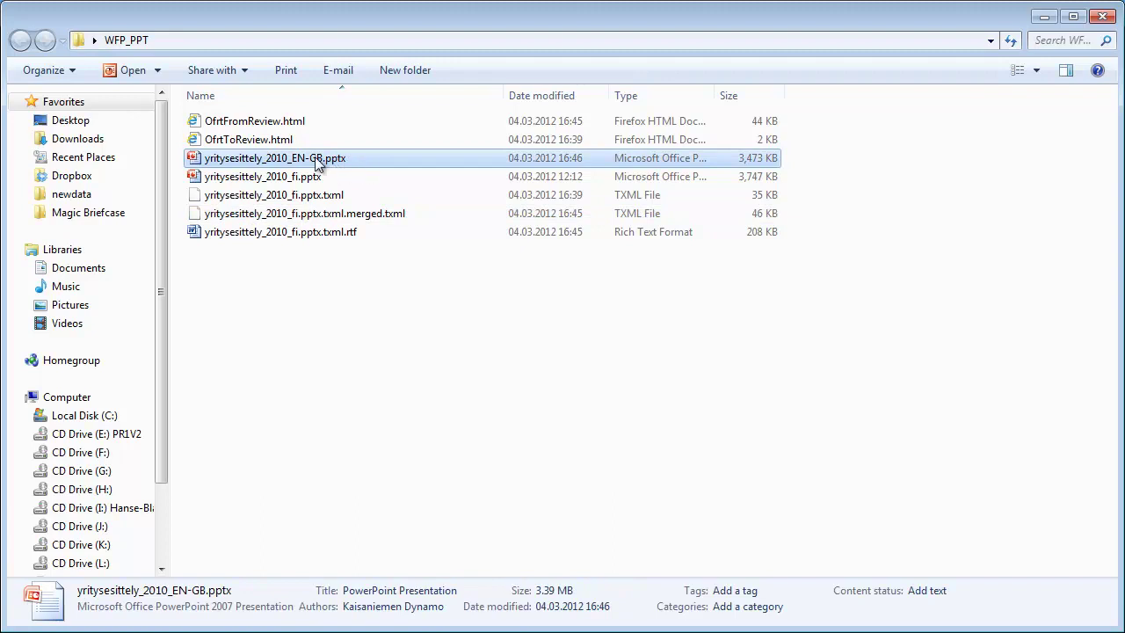
double_click(316, 162)
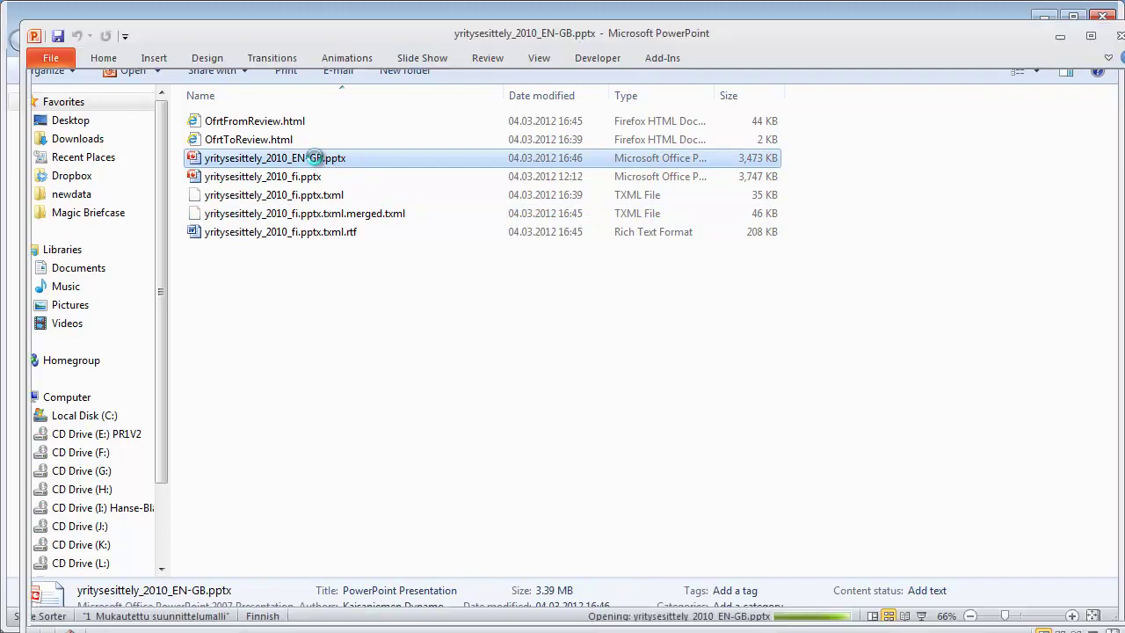
scroll(476, 208, "down", 3)
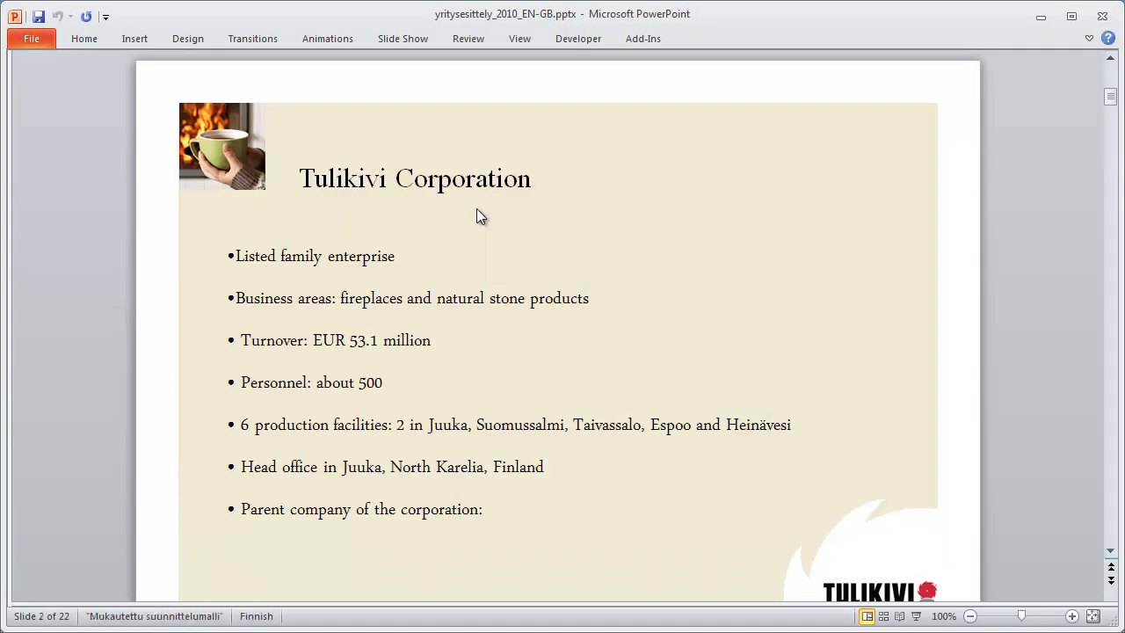
scroll(476, 208, "down", 6)
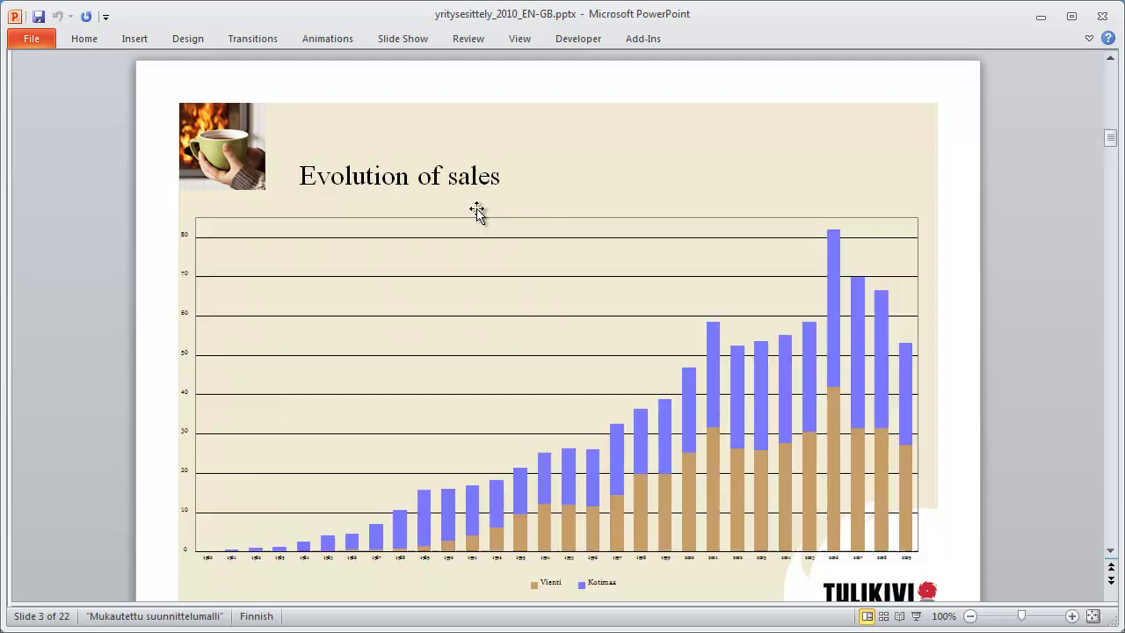
scroll(476, 211, "down", 4)
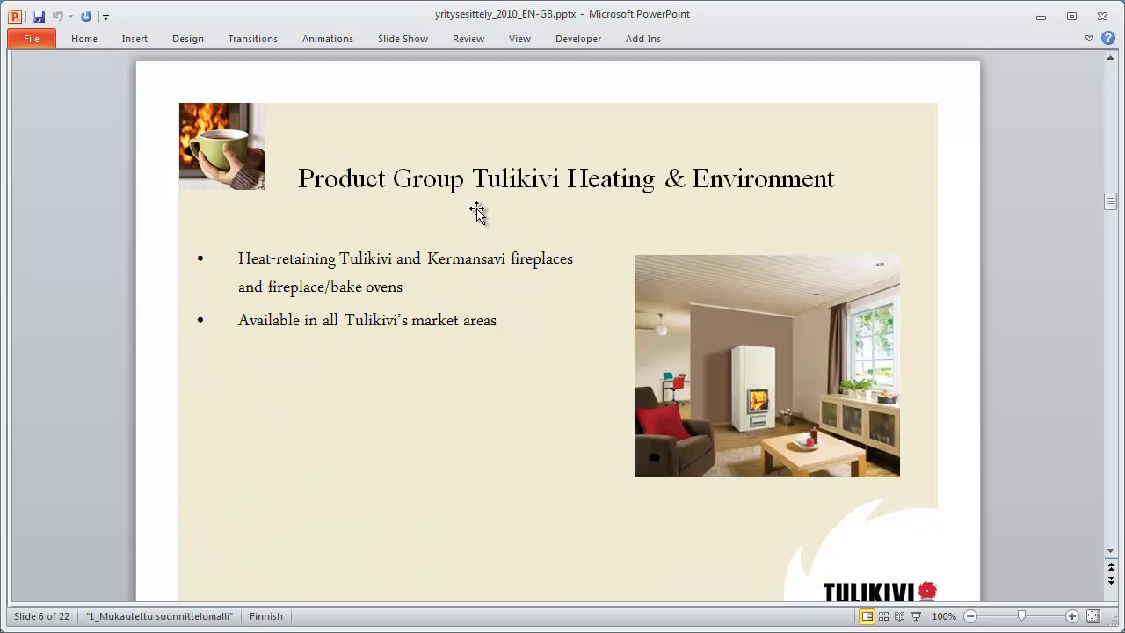